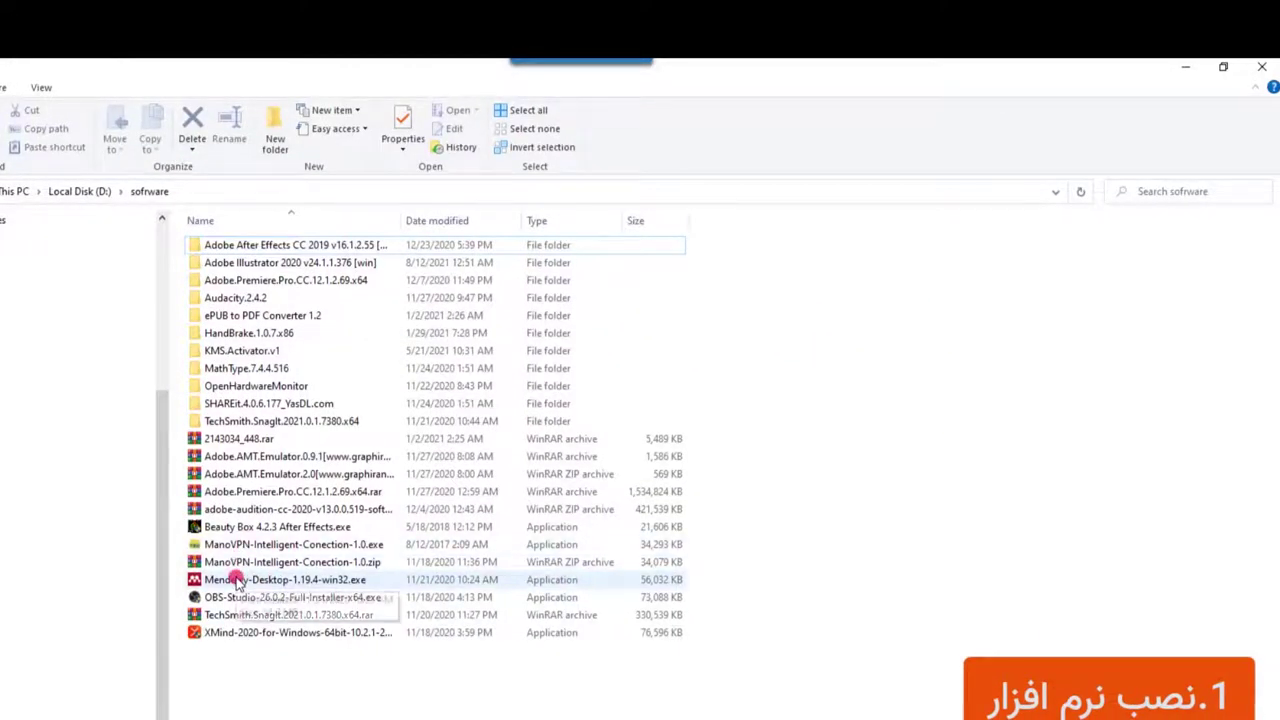
# Launch the Mendeley-Desktop-1.19.4-win32.exe installer from the D:\sofrware folder
pyautogui.doubleClick(238, 580)
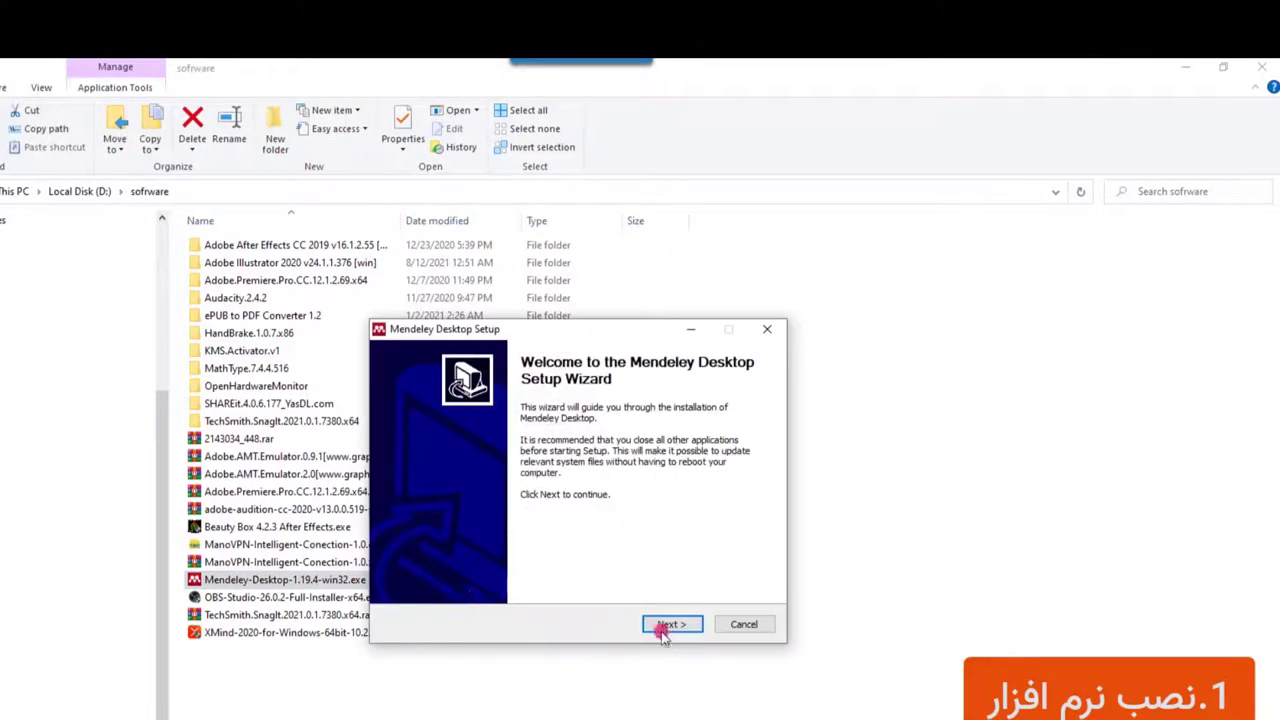
# Get past the licence page, cancel and confirm quitting setup, then minimize File Explorer
pyautogui.click(667, 637)
pyautogui.click(663, 630)
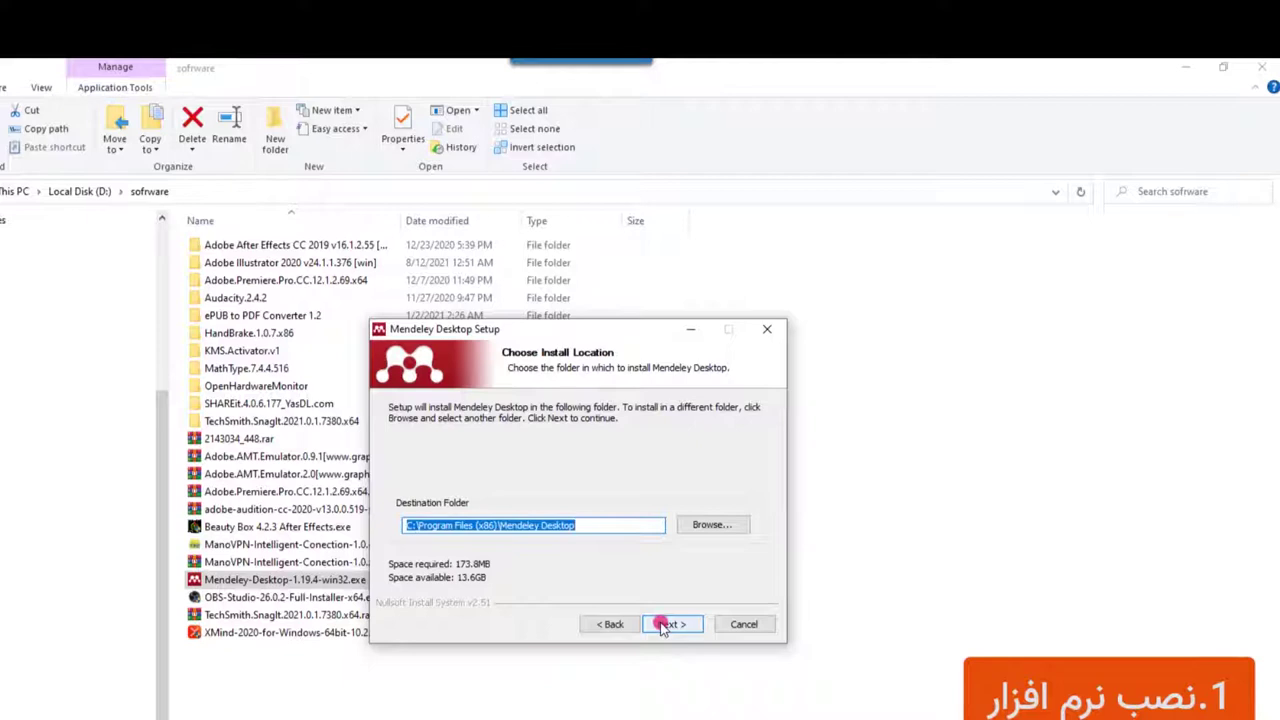
pyautogui.click(741, 626)
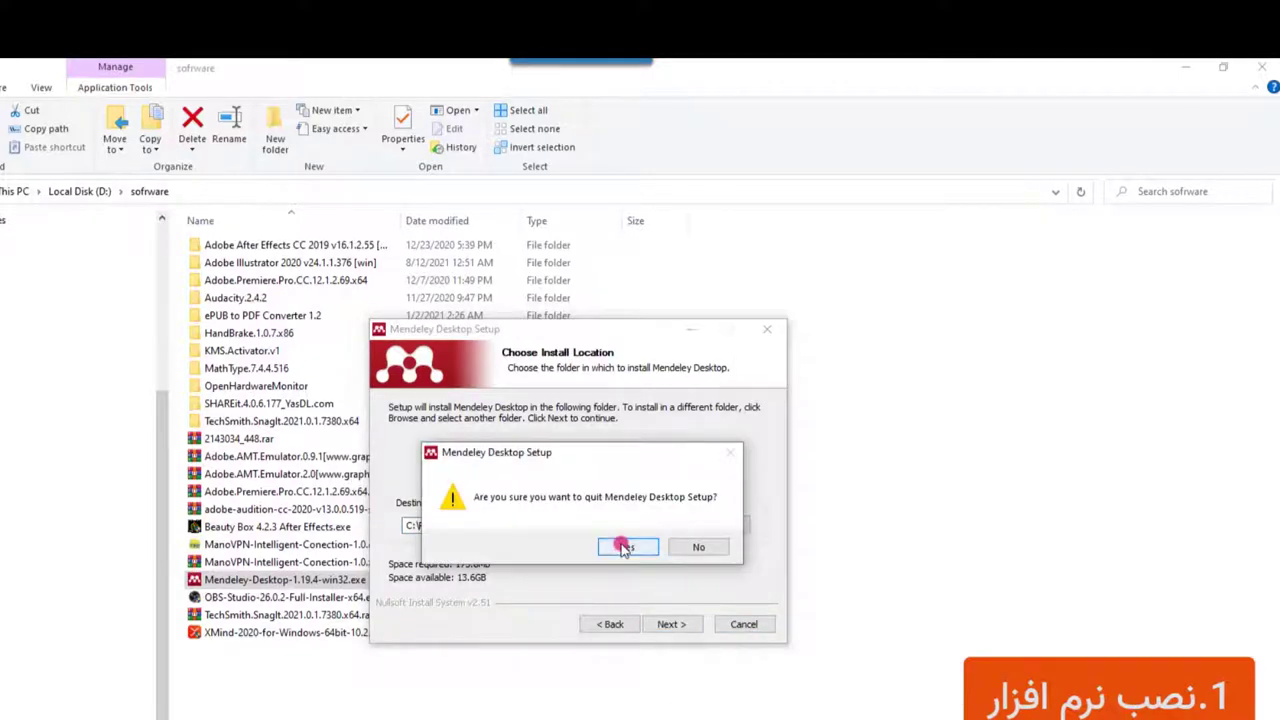
pyautogui.click(626, 547)
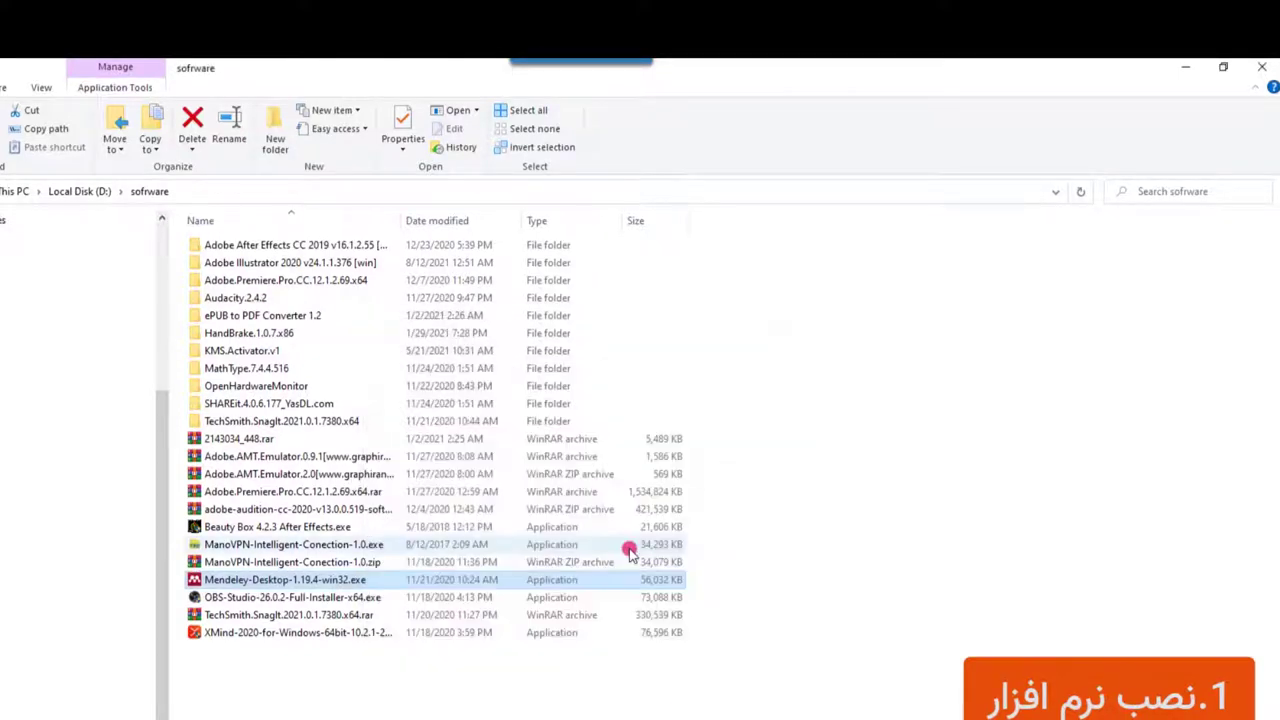
pyautogui.click(1185, 67)
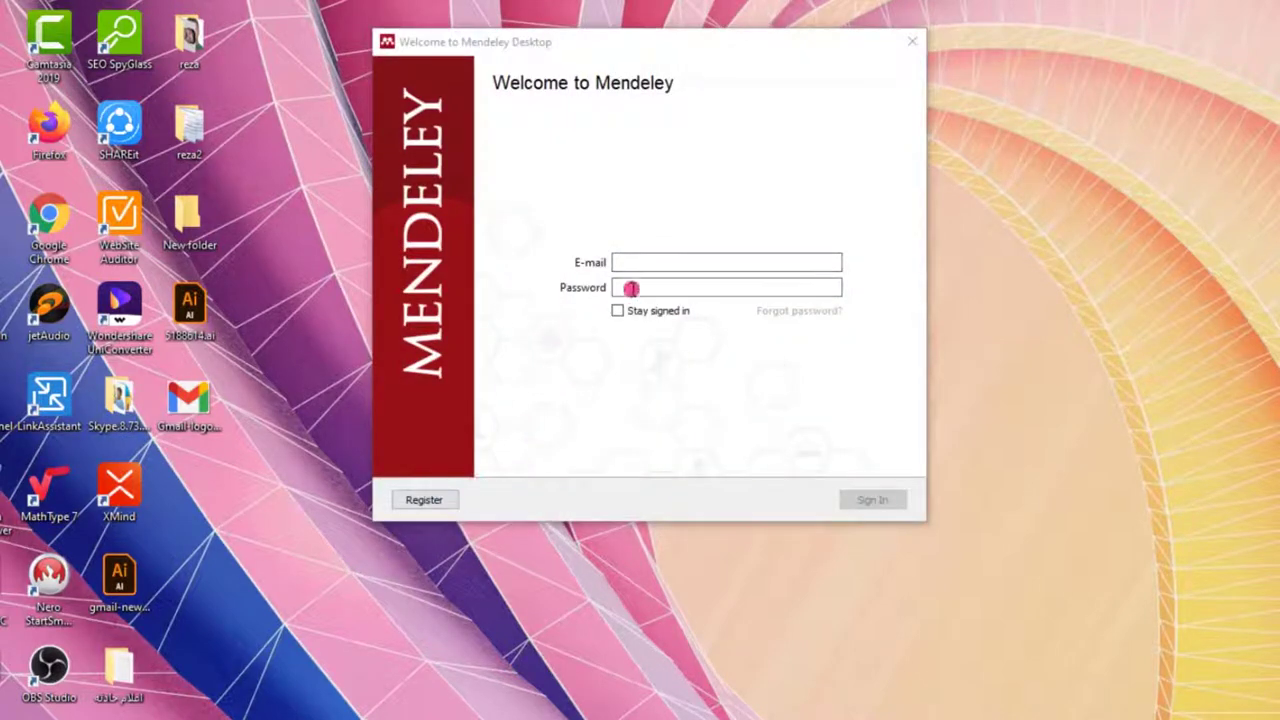
# Begin registering with a different, suggested e-mail address, then return to the sign-in e-mail field
pyautogui.click(425, 500)
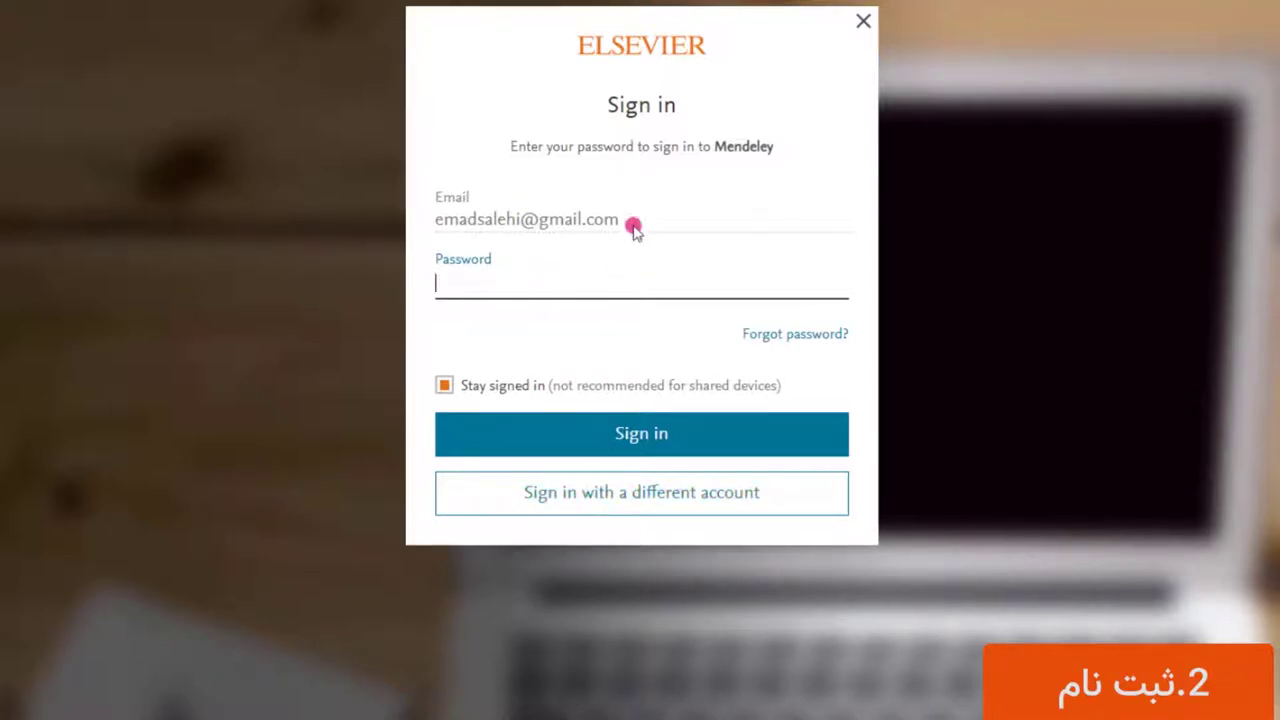
pyautogui.click(621, 504)
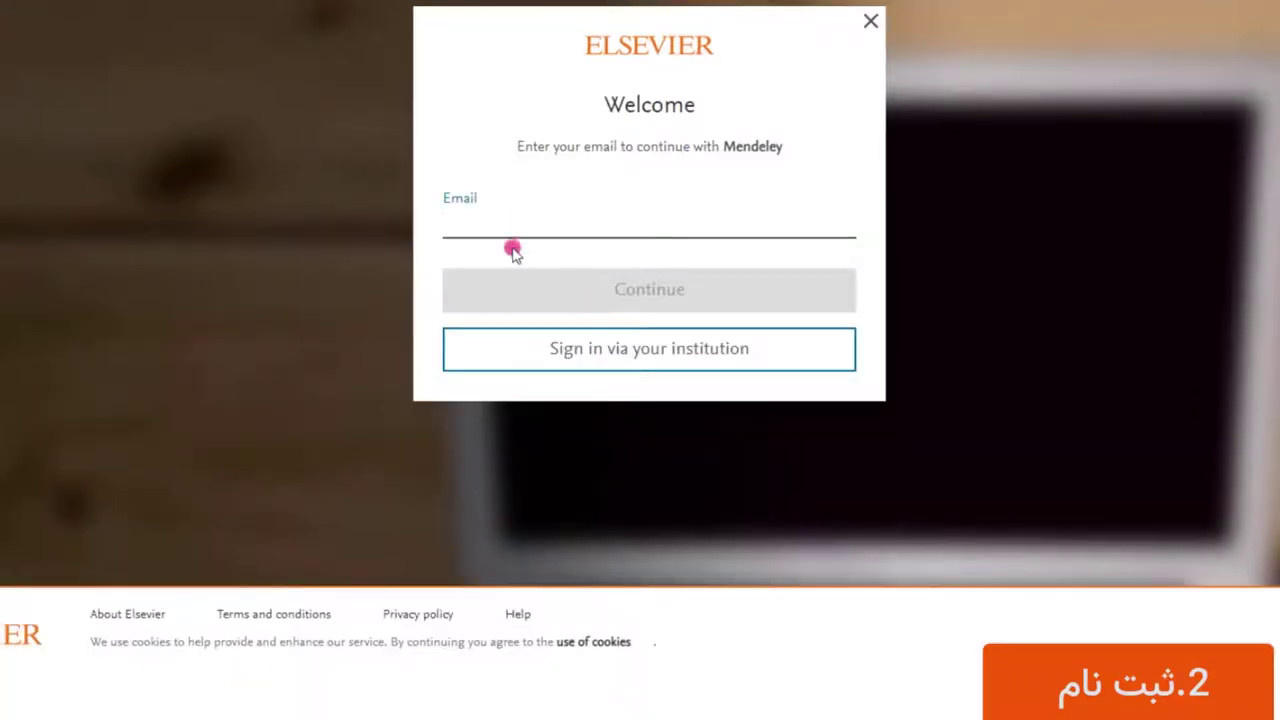
pyautogui.click(511, 235)
pyautogui.write('t')
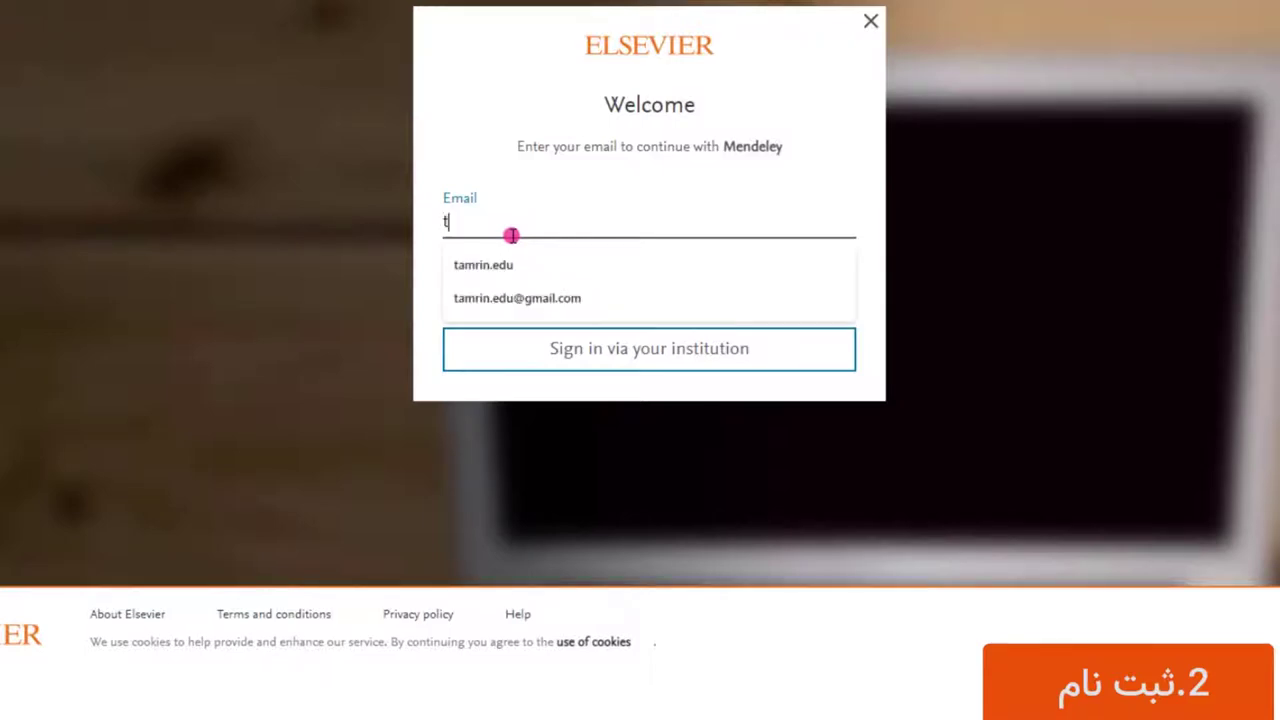
pyautogui.press('Down')
pyautogui.press('Down')
pyautogui.press('Return')
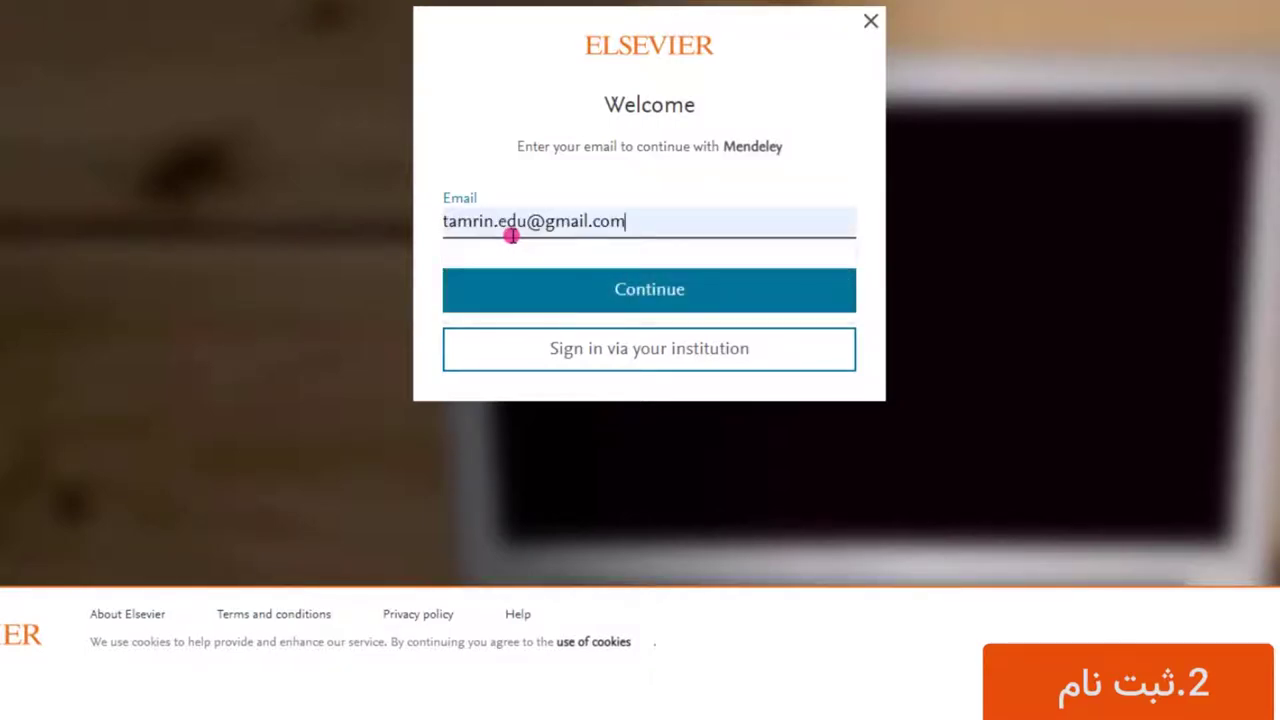
pyautogui.click(635, 303)
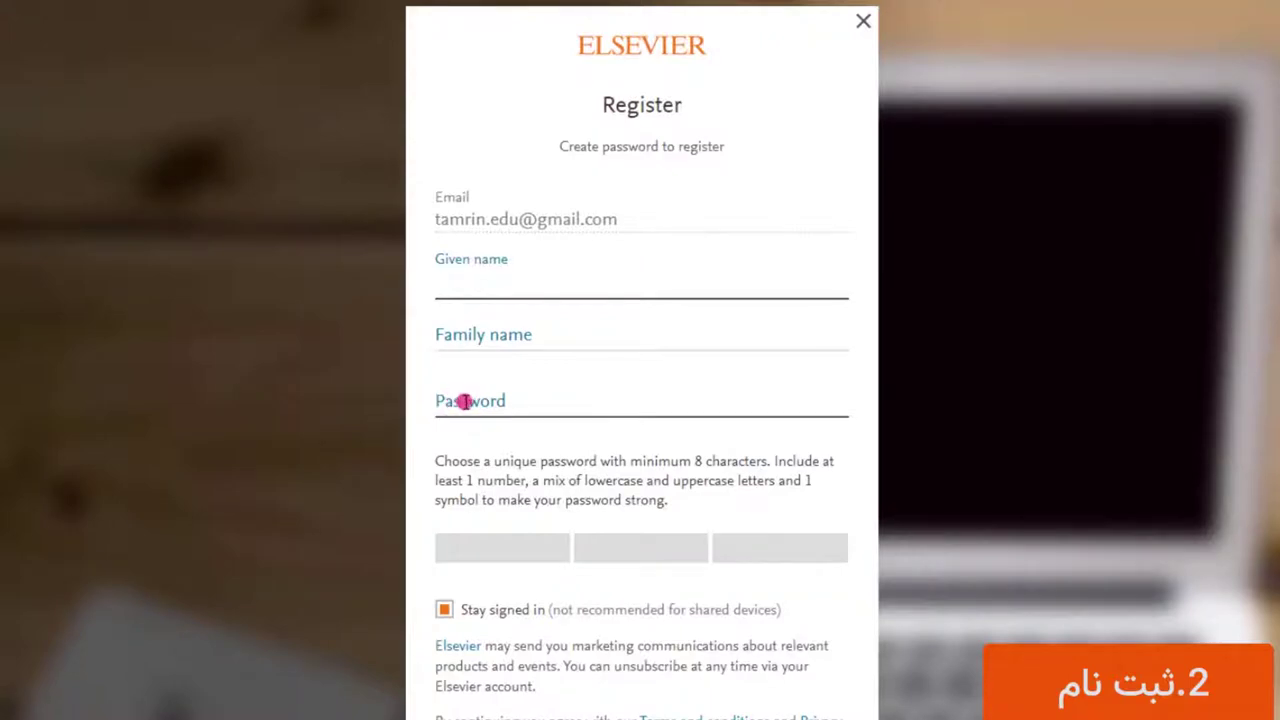
pyautogui.scroll(-4, 663, 420)
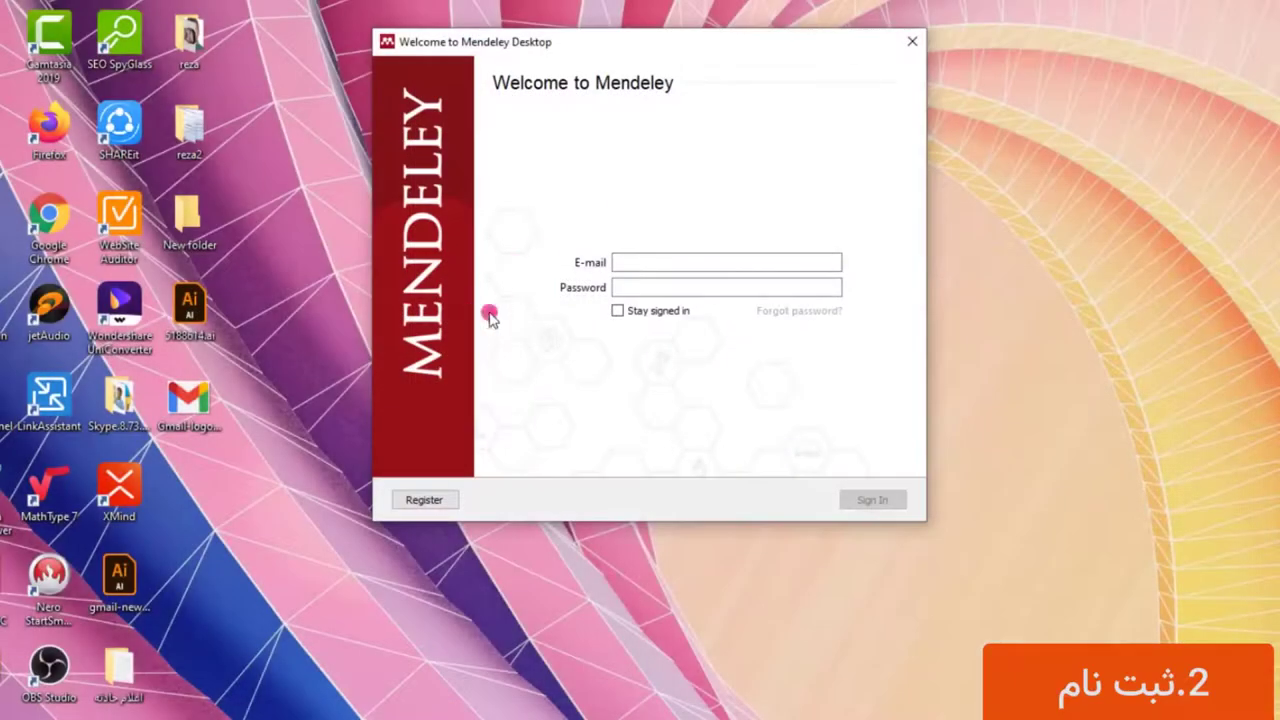
pyautogui.click(641, 262)
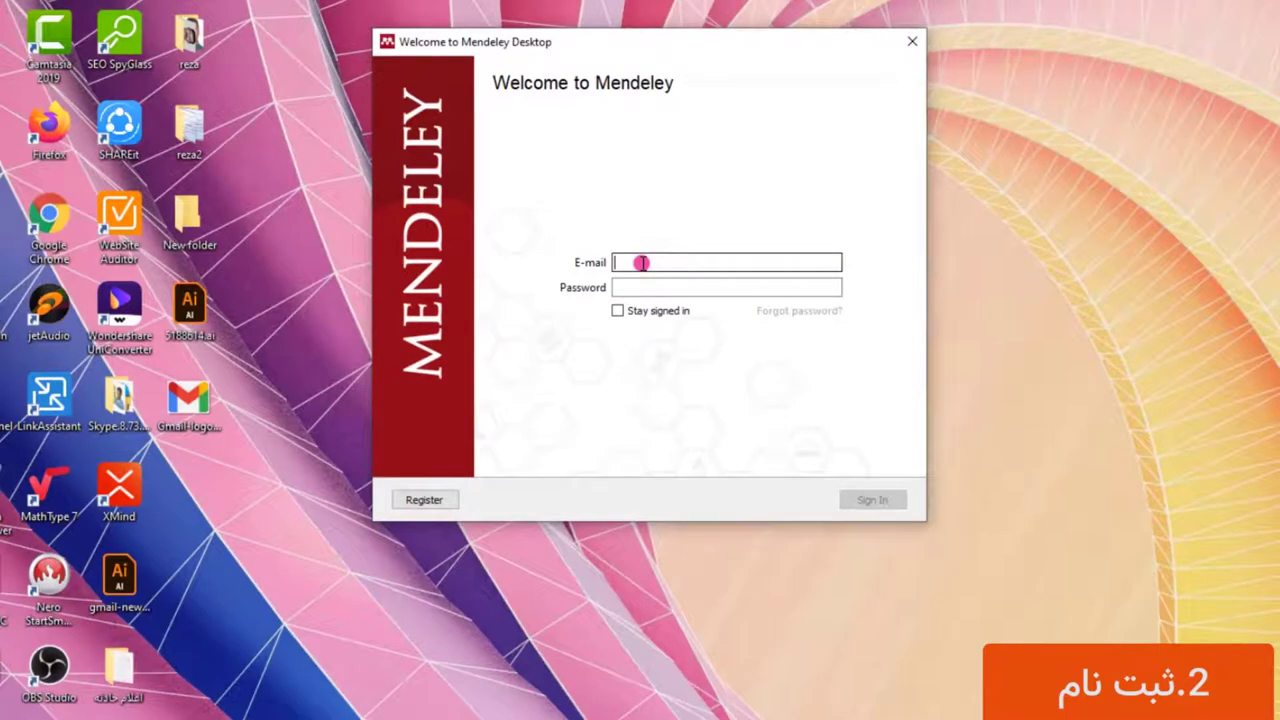
# Sign in with the account e-mail and password, keeping Stay signed in ticked
pyautogui.press('Tab')
pyautogui.write('12345678')
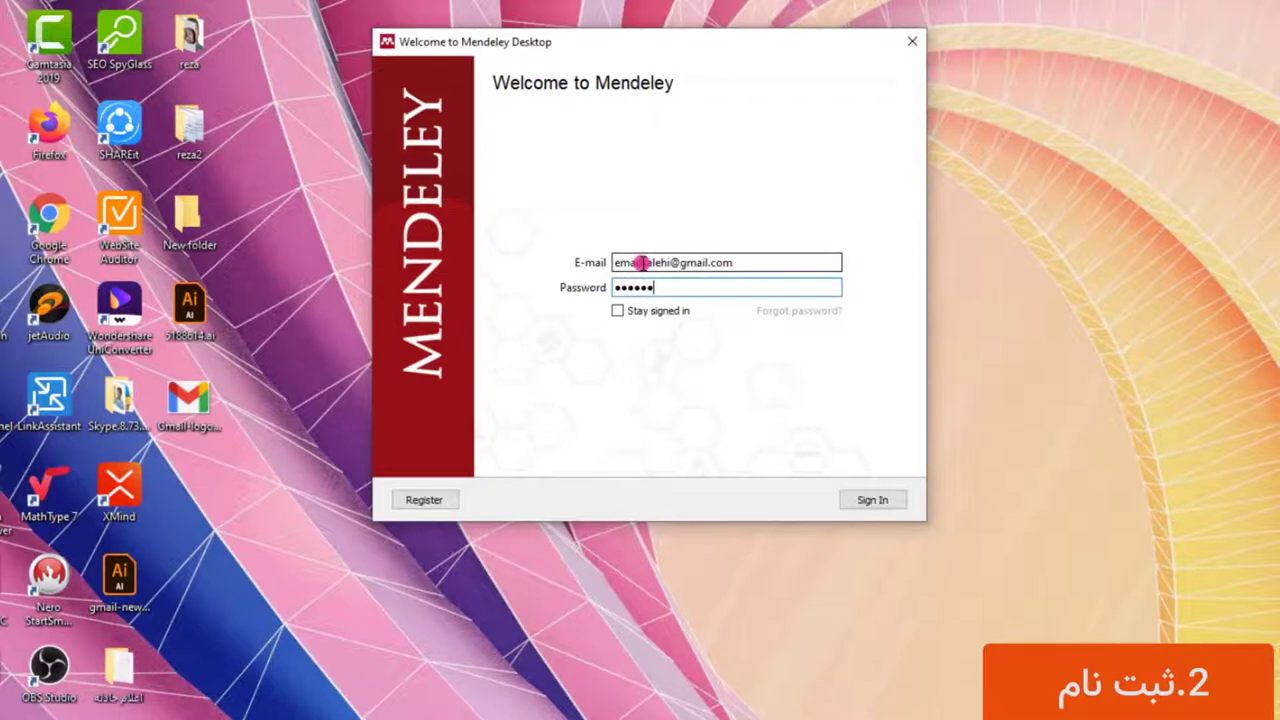
pyautogui.write('90')
pyautogui.click(617, 311)
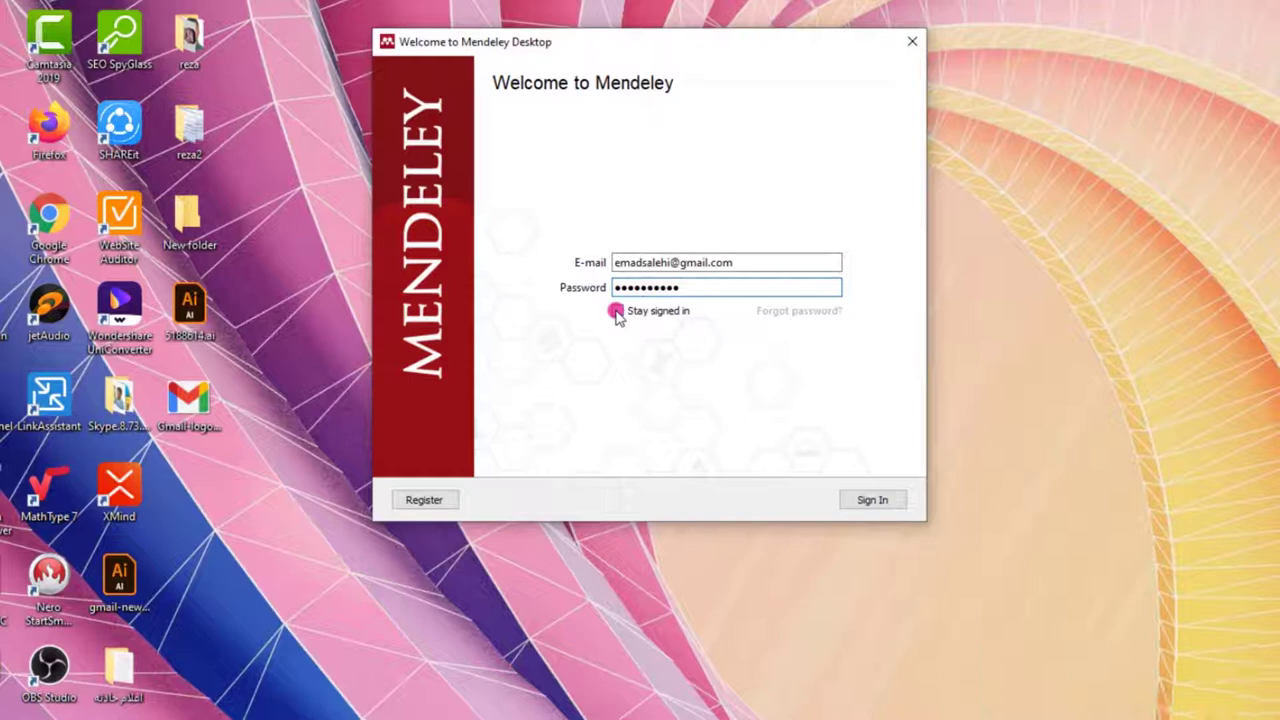
pyautogui.click(852, 500)
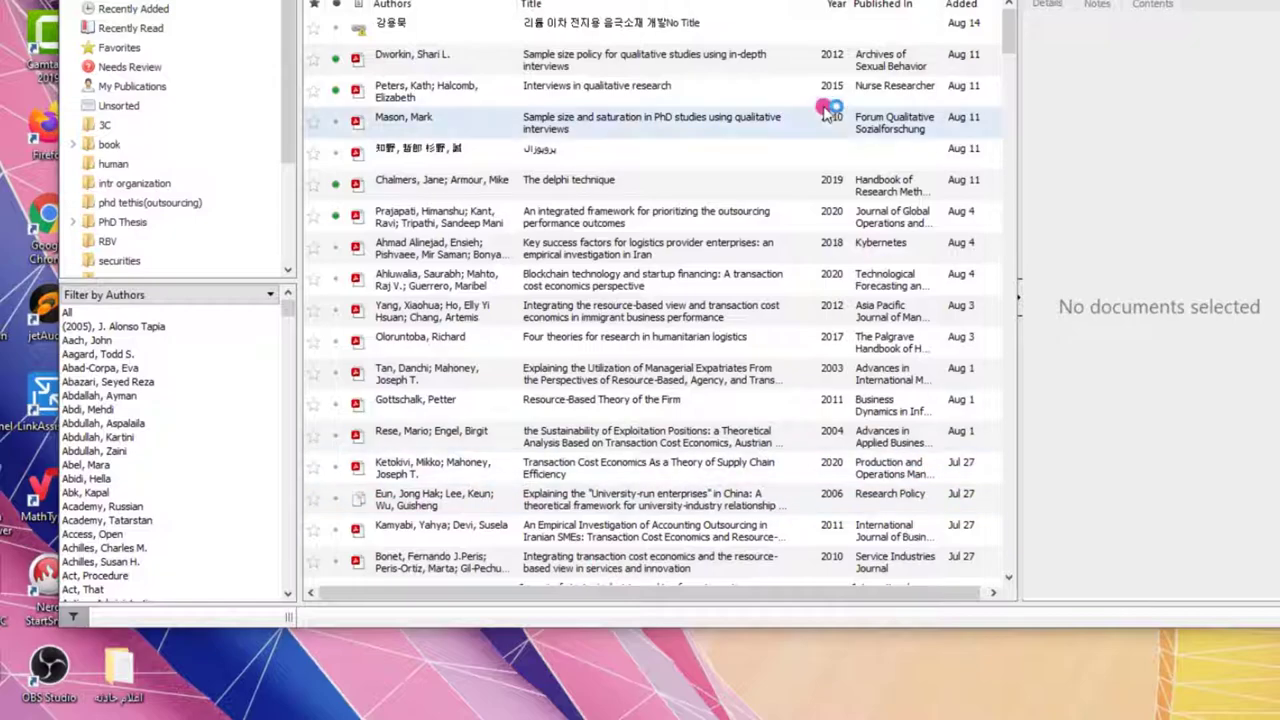
pyautogui.moveTo(1007, 48); pyautogui.dragTo(1010, 551)
pyautogui.scroll(10, 565, 237)
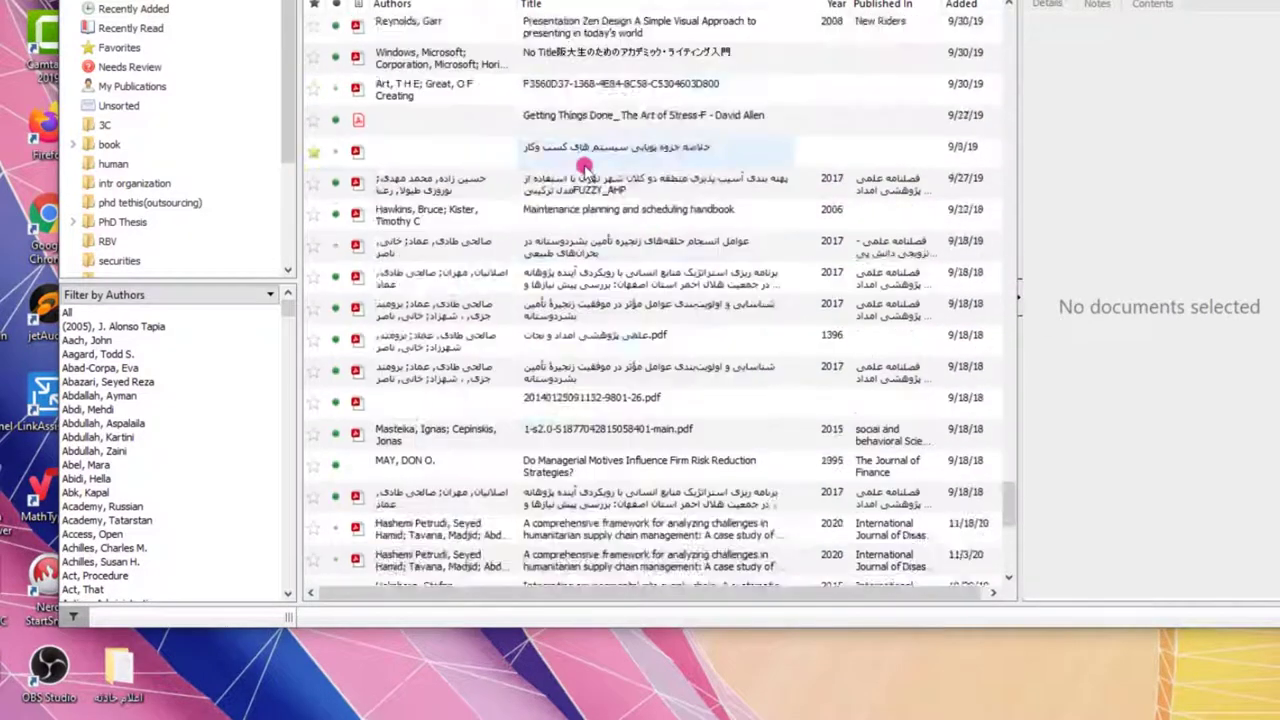
pyautogui.scroll(10, 585, 167)
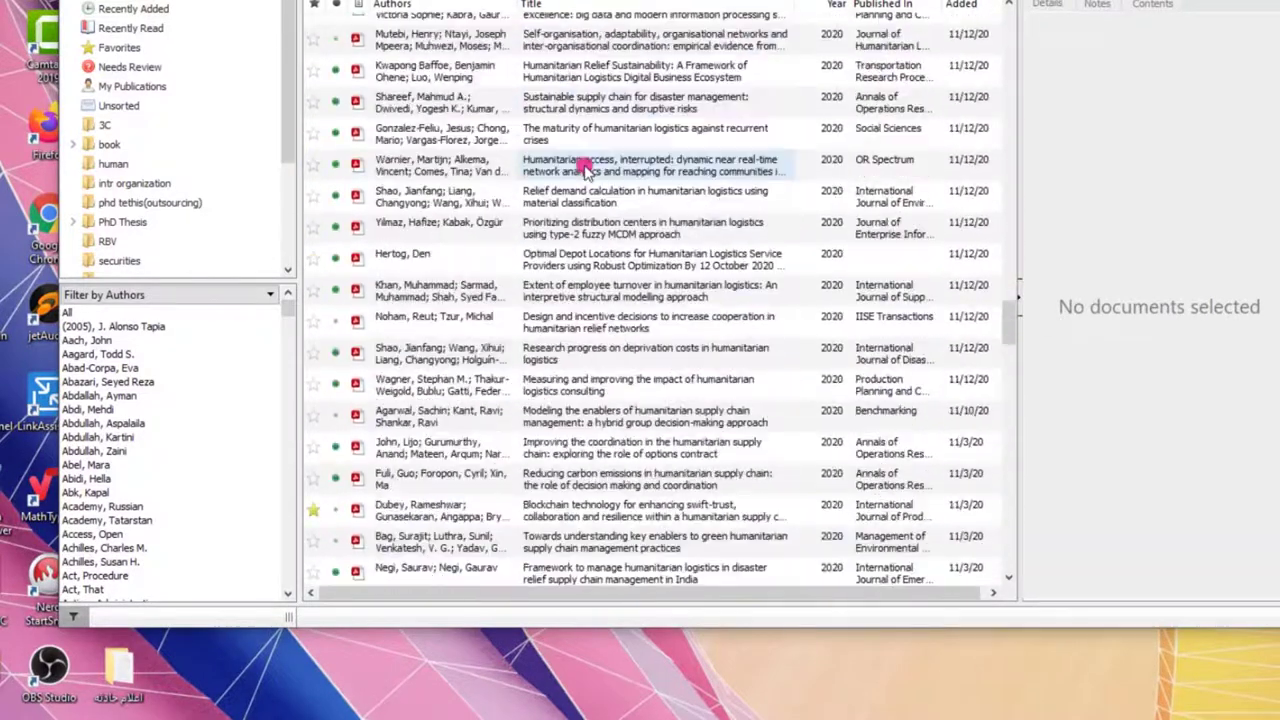
pyautogui.scroll(10, 585, 167)
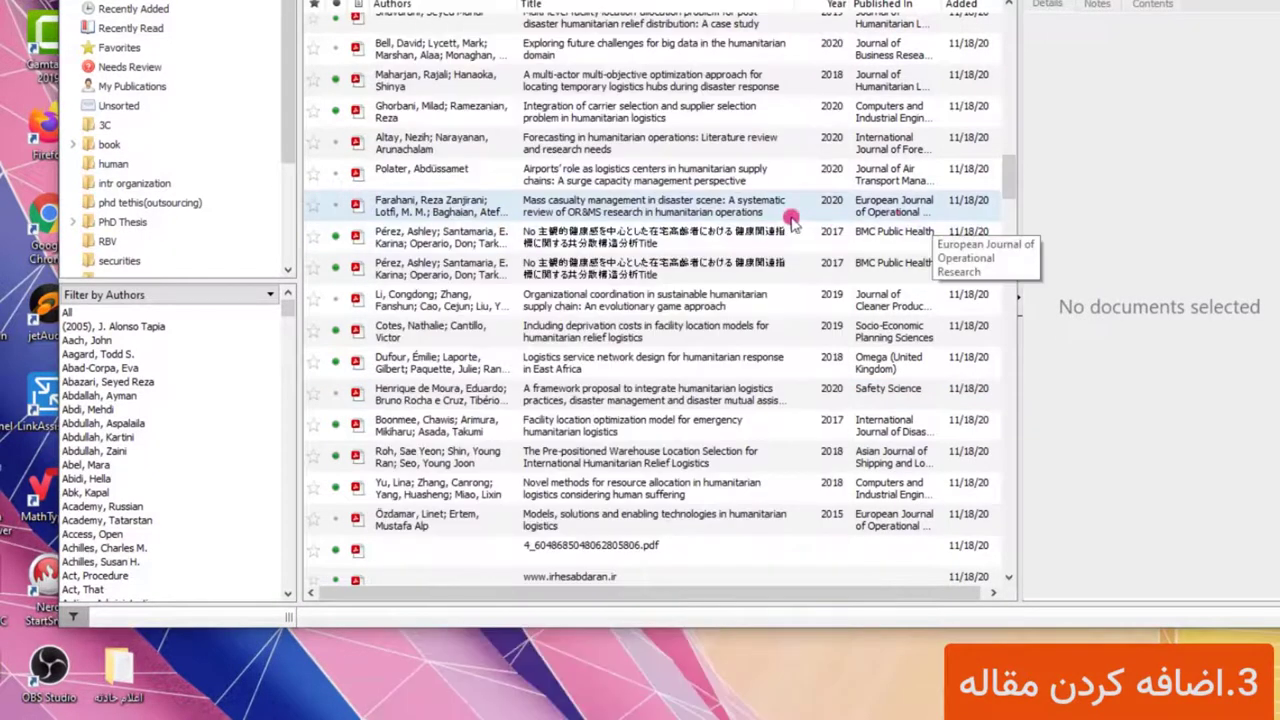
# Drag the Dynamic capabilities PDF from the Polater paper's containing folder into the Mendeley library
pyautogui.rightClick(645, 168)
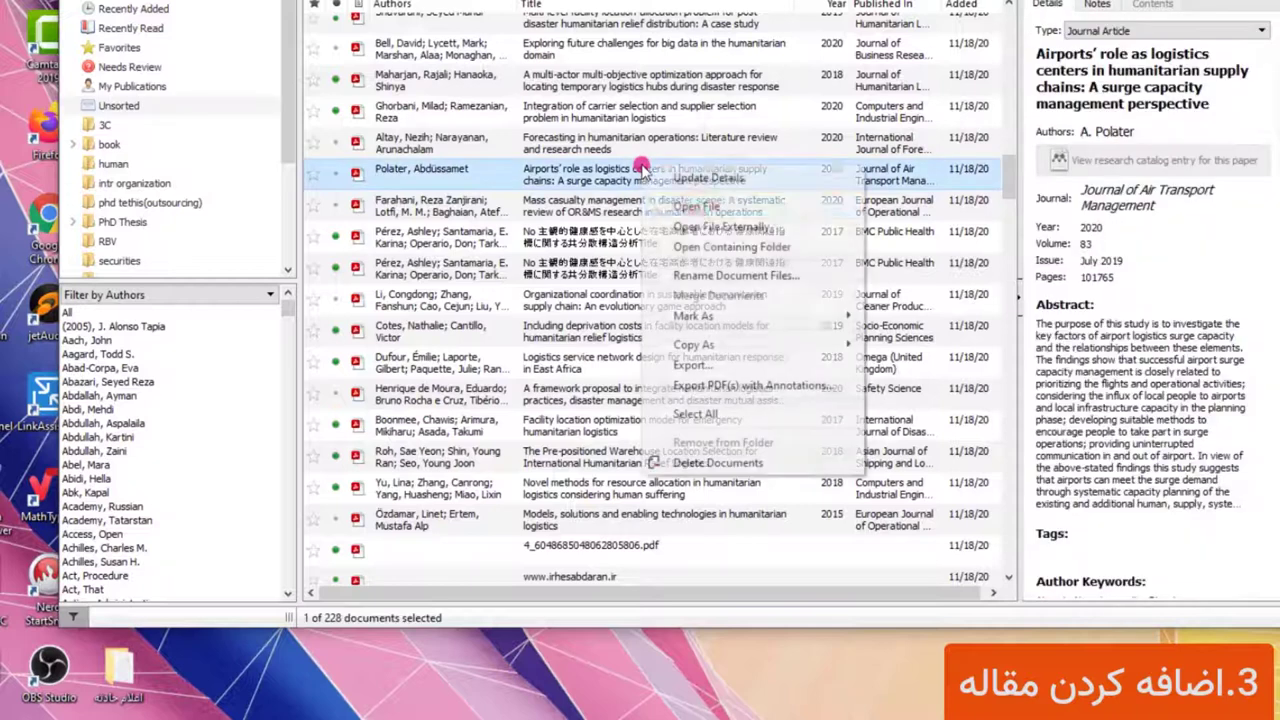
pyautogui.click(680, 178)
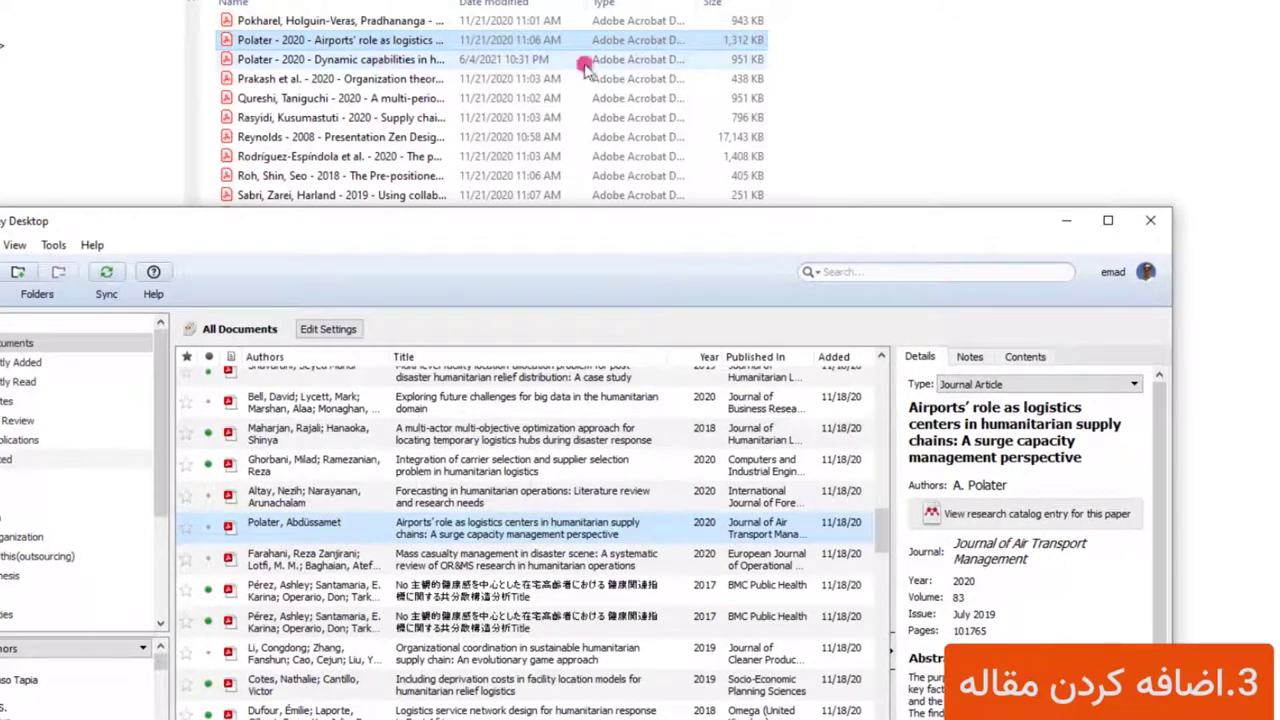
pyautogui.click(343, 59)
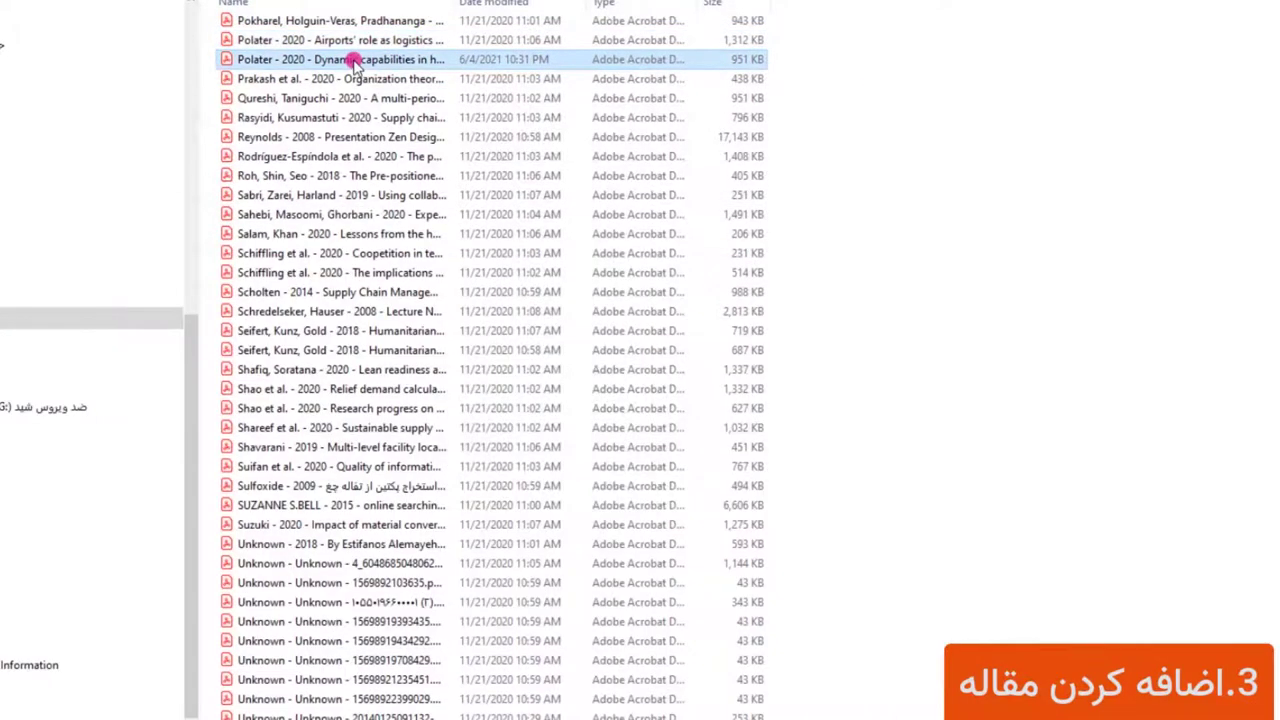
pyautogui.moveTo(350, 56); pyautogui.dragTo(714, 524)
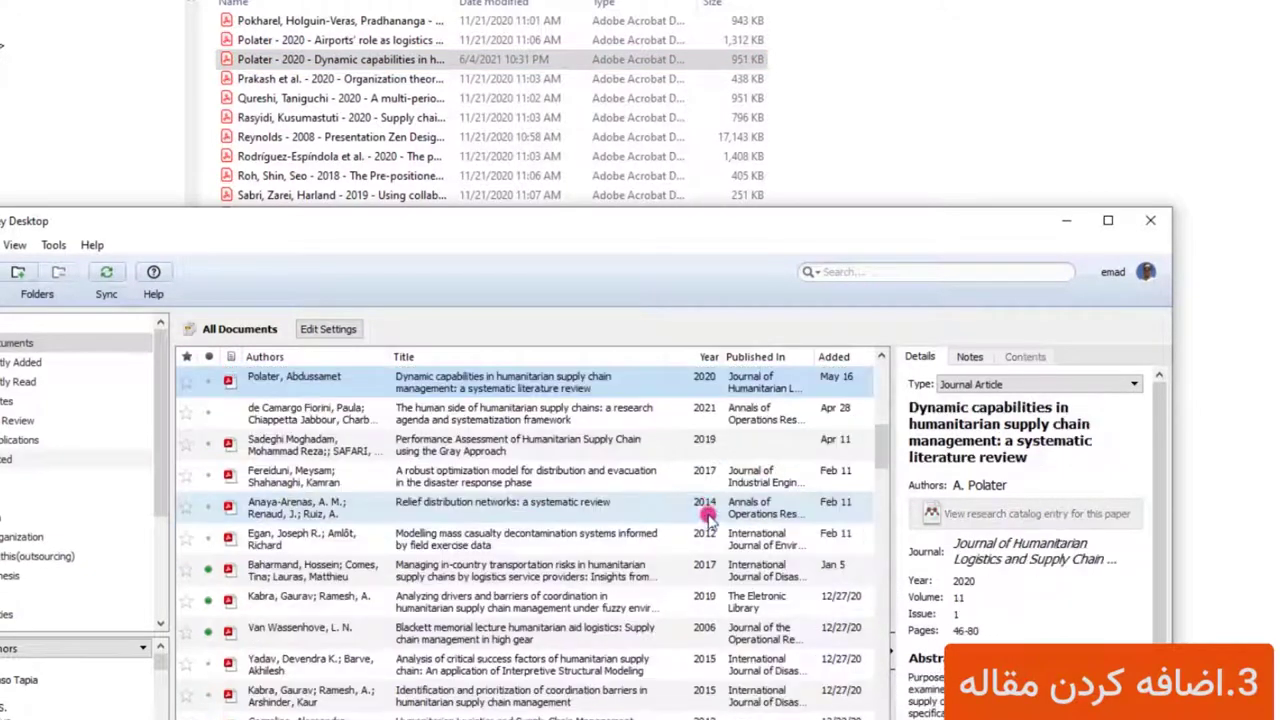
pyautogui.moveTo(727, 230); pyautogui.dragTo(1105, 48)
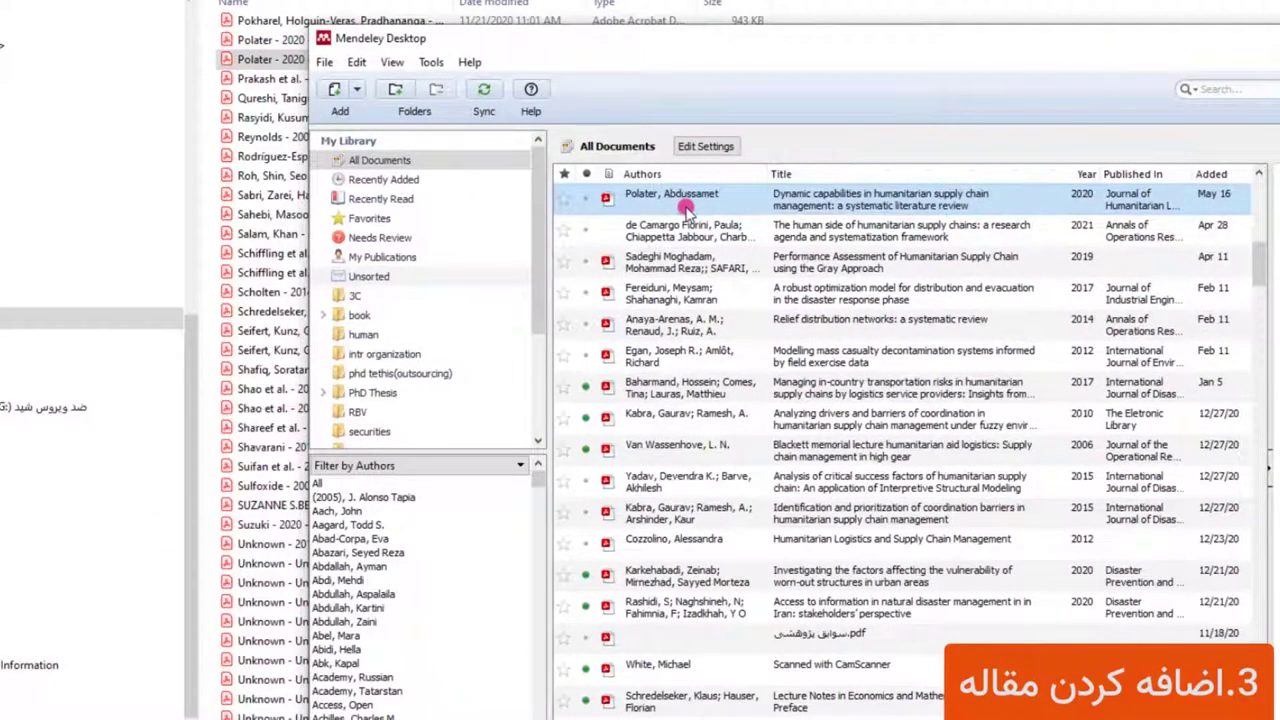
pyautogui.click(357, 90)
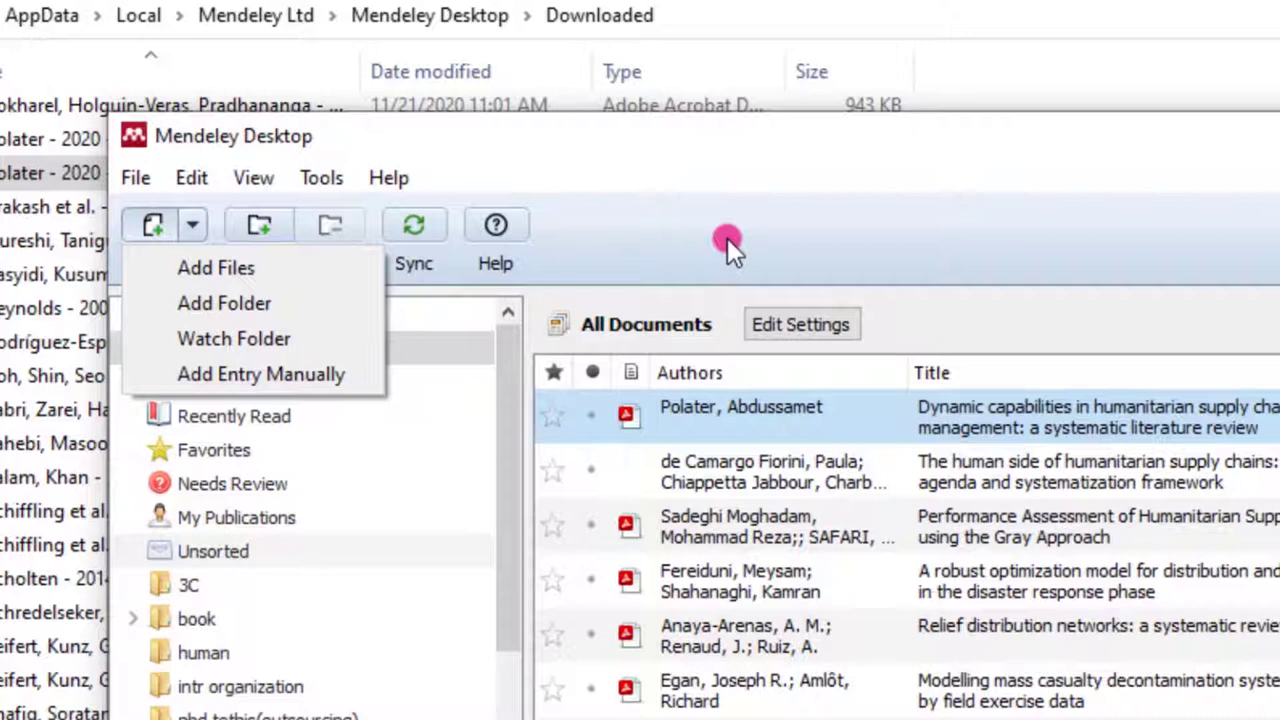
# Select the 2021 humanitarian supply chains paper together with the Gray Approach performance paper
pyautogui.click(854, 160)
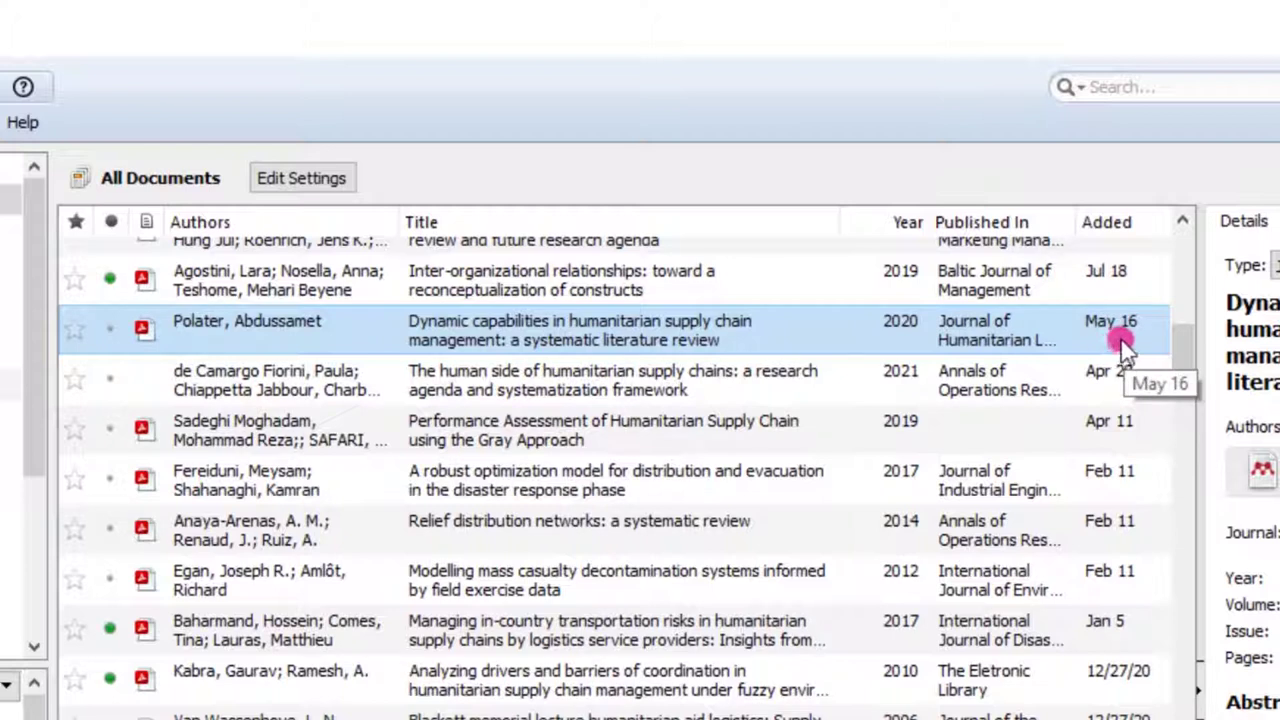
pyautogui.click(1127, 393)
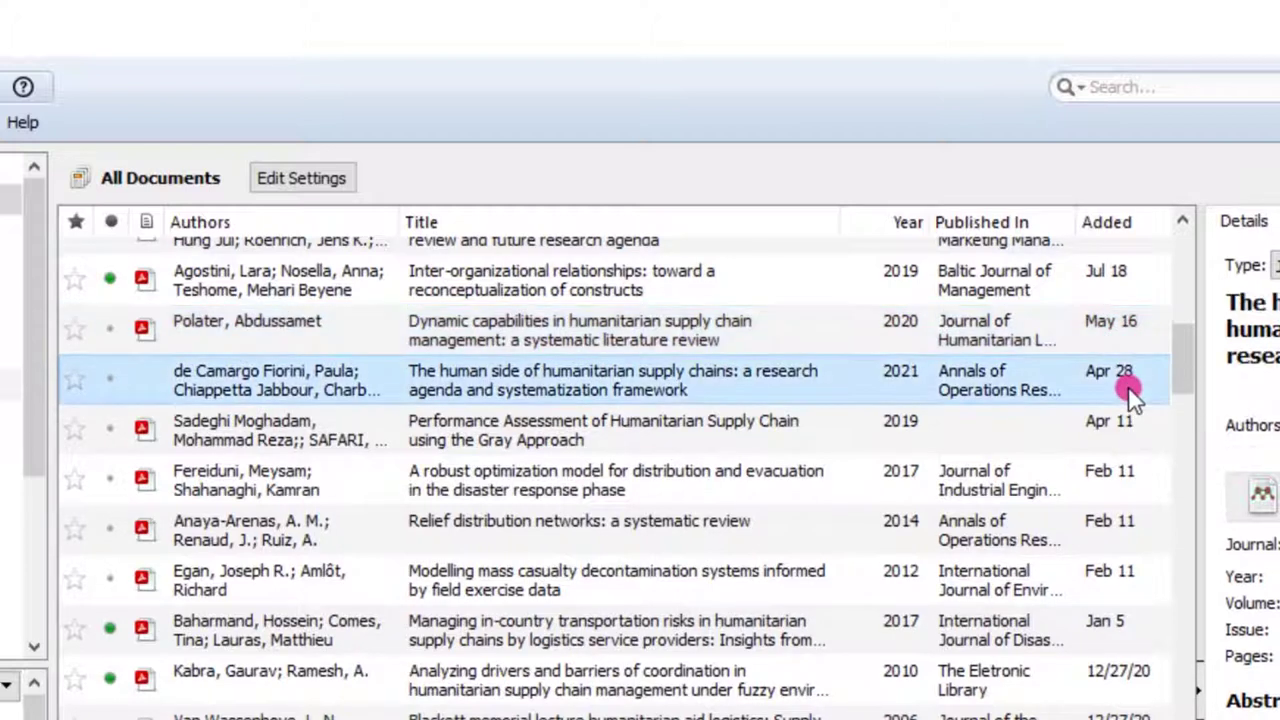
pyautogui.keyDown('shift'); pyautogui.click(1118, 422); pyautogui.keyUp('shift')
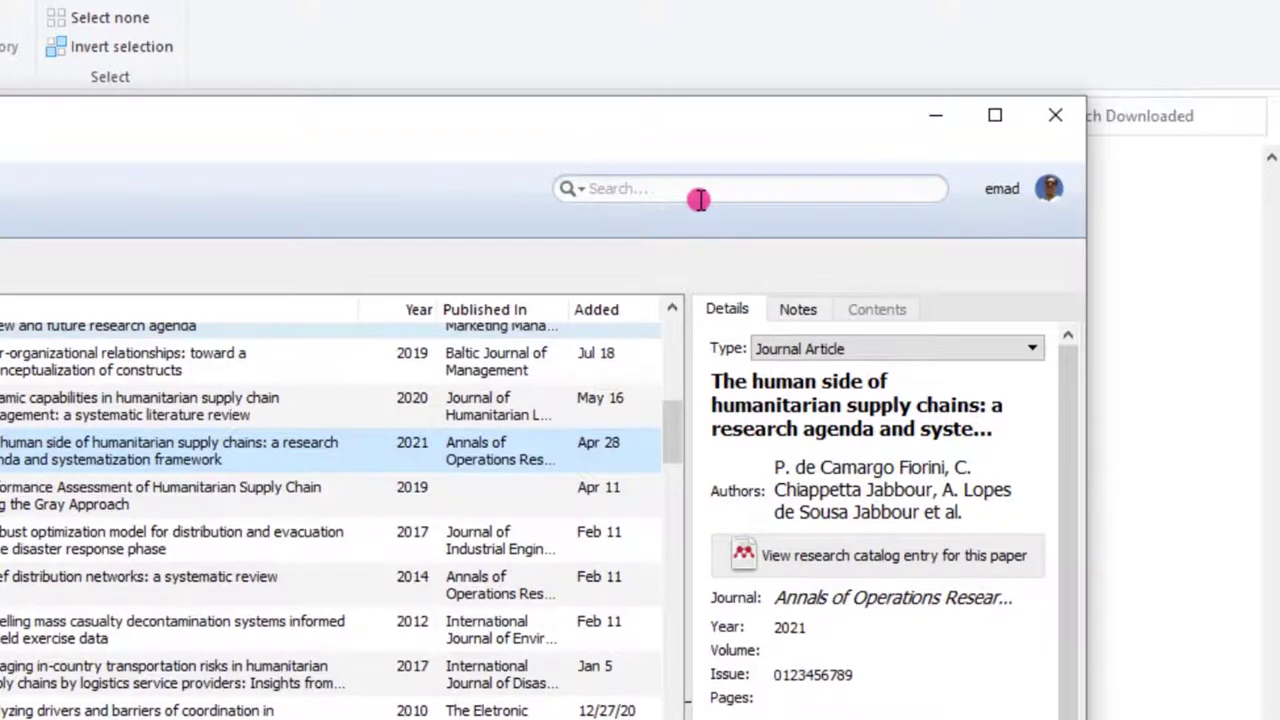
# Search the library for 'outsourcing' and widen the results panel so full titles show
pyautogui.click(699, 200)
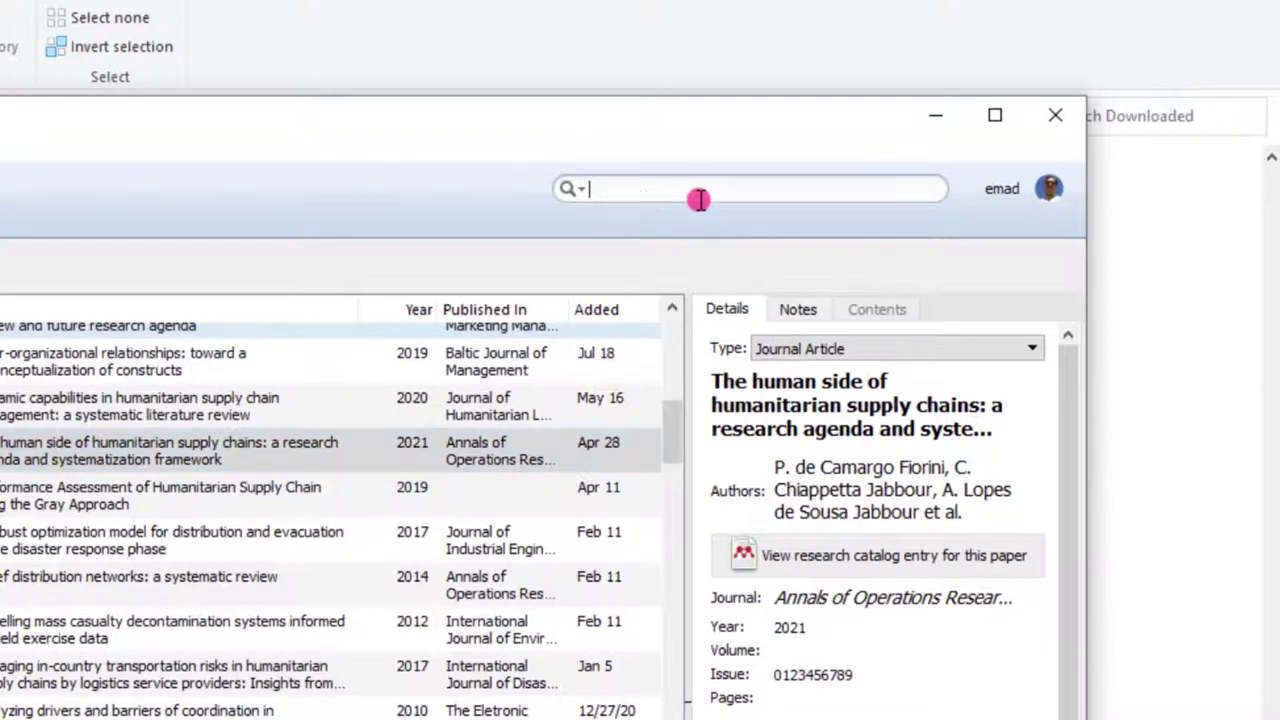
pyautogui.write('out')
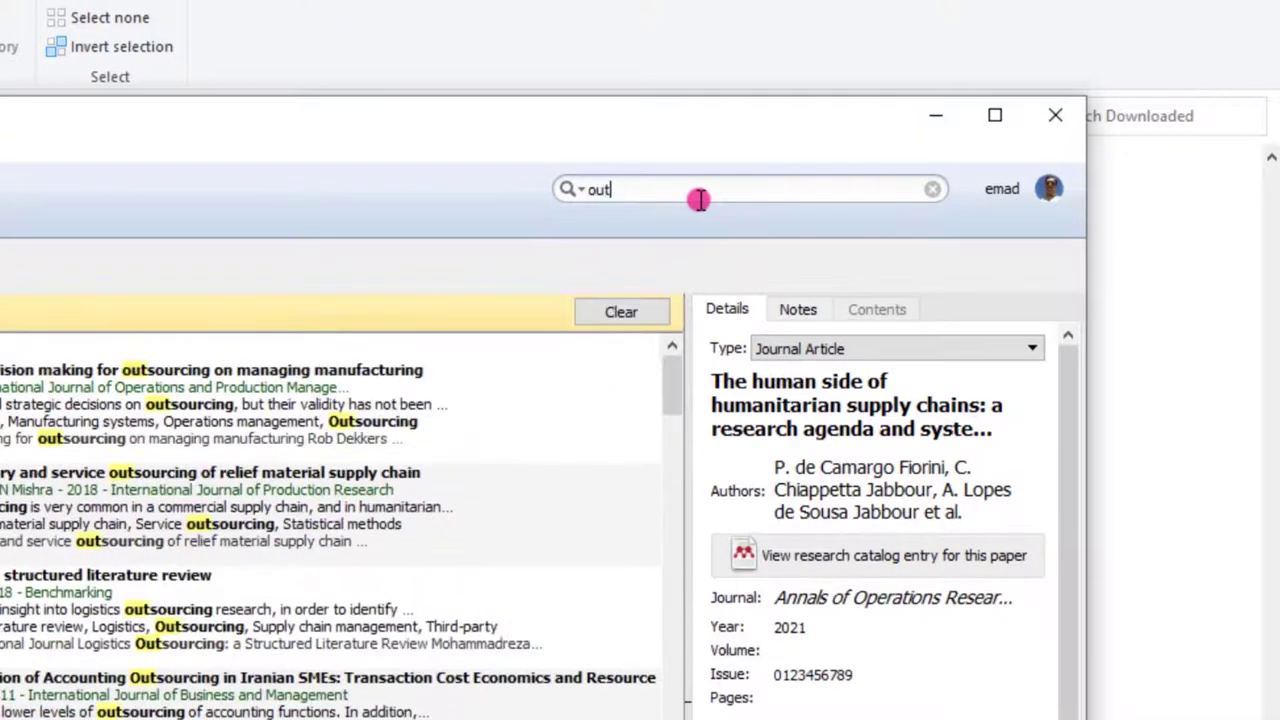
pyautogui.write('sc')
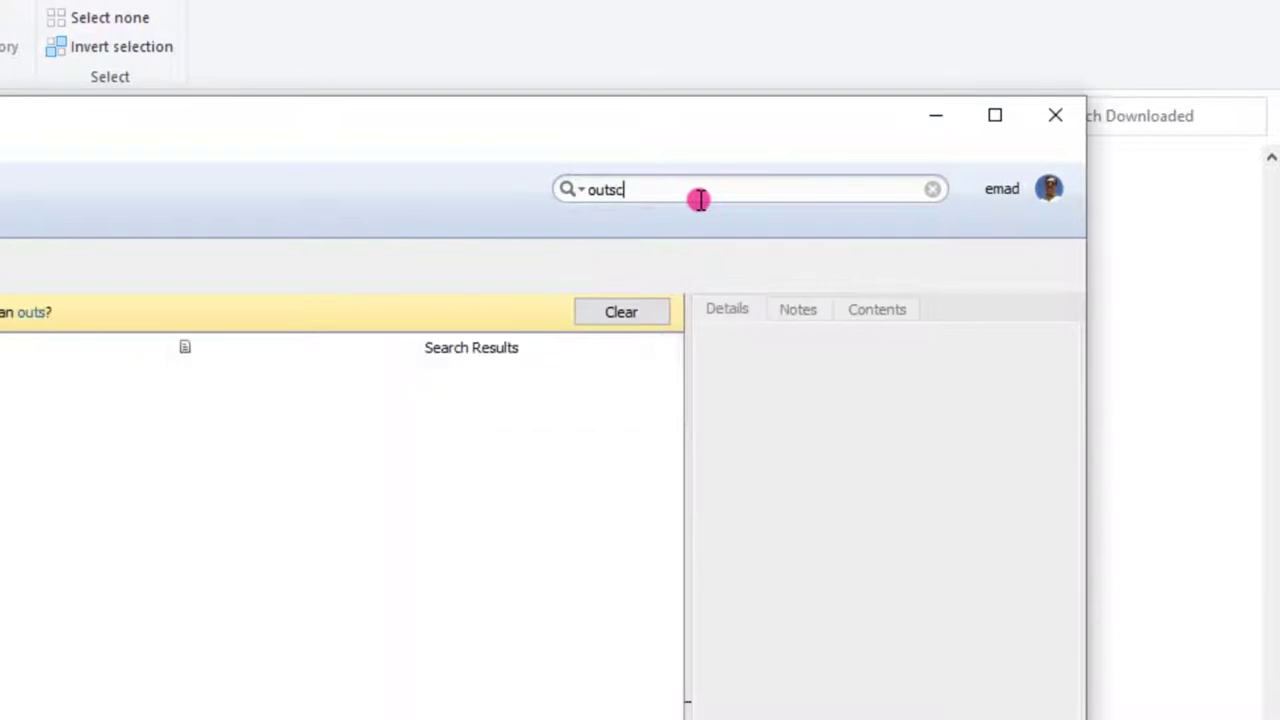
pyautogui.press('BackSpace')
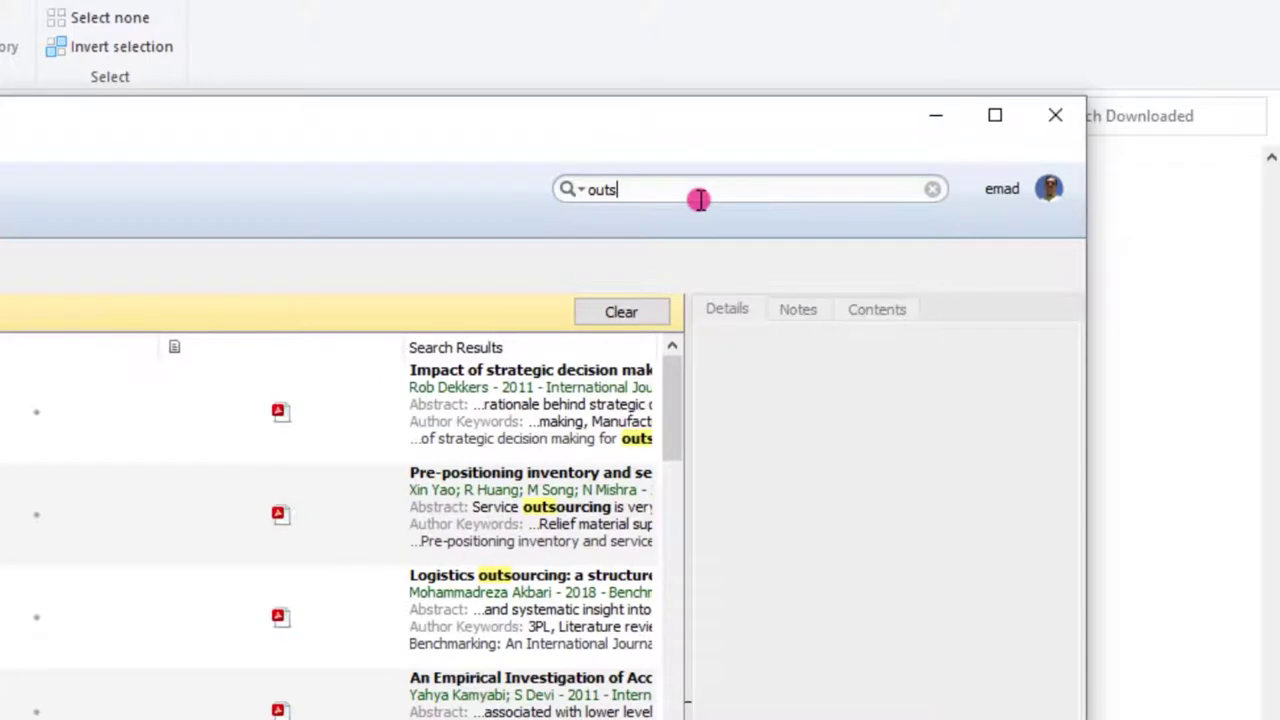
pyautogui.write('o')
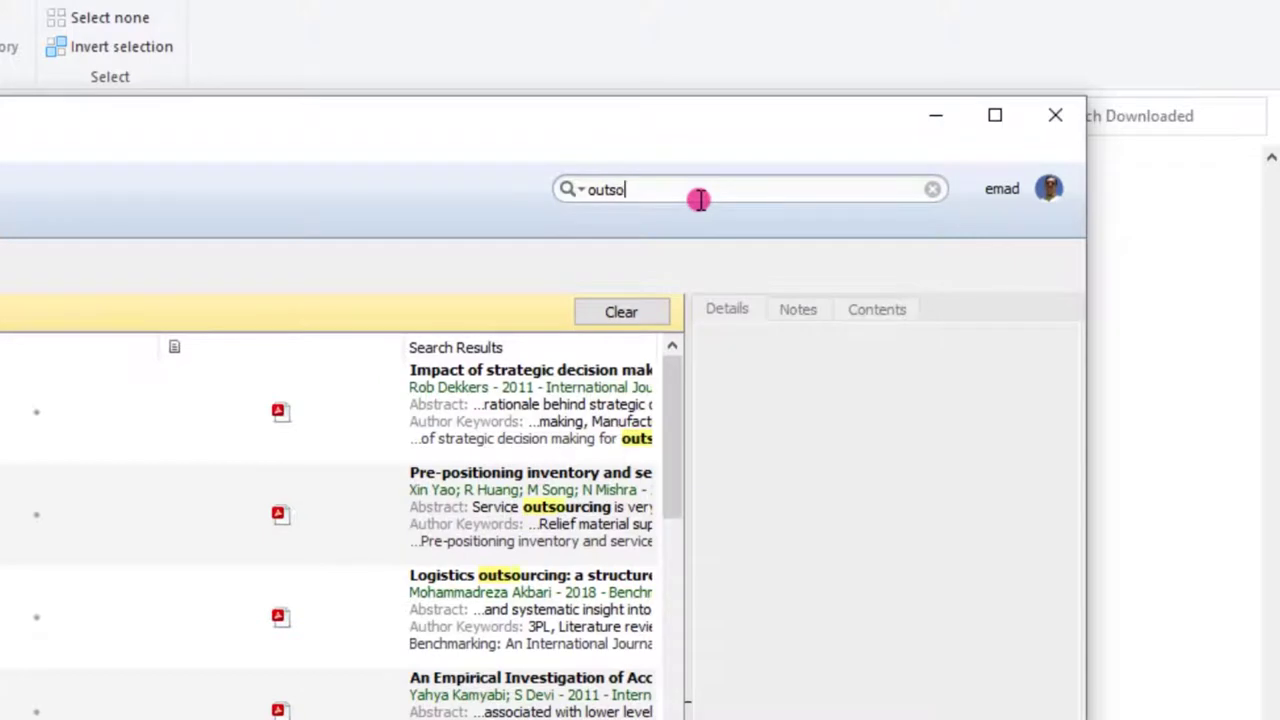
pyautogui.write('urcing')
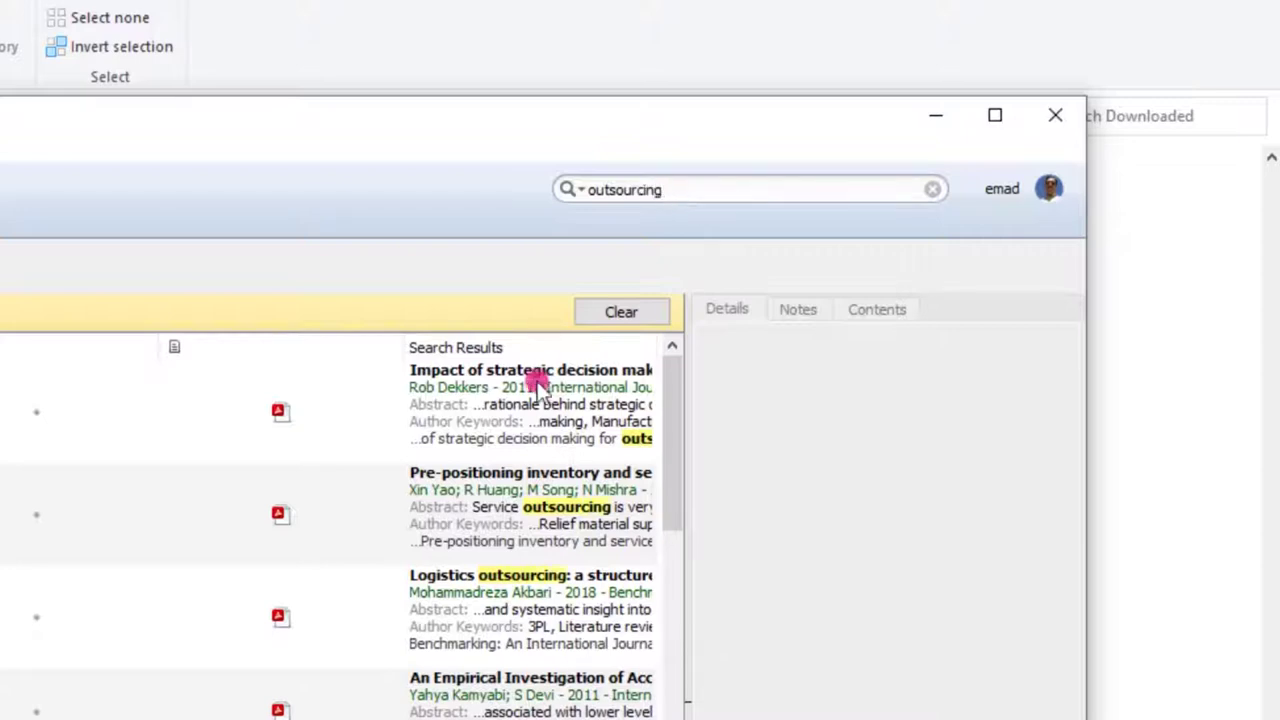
pyautogui.moveTo(404, 345); pyautogui.dragTo(87, 348)
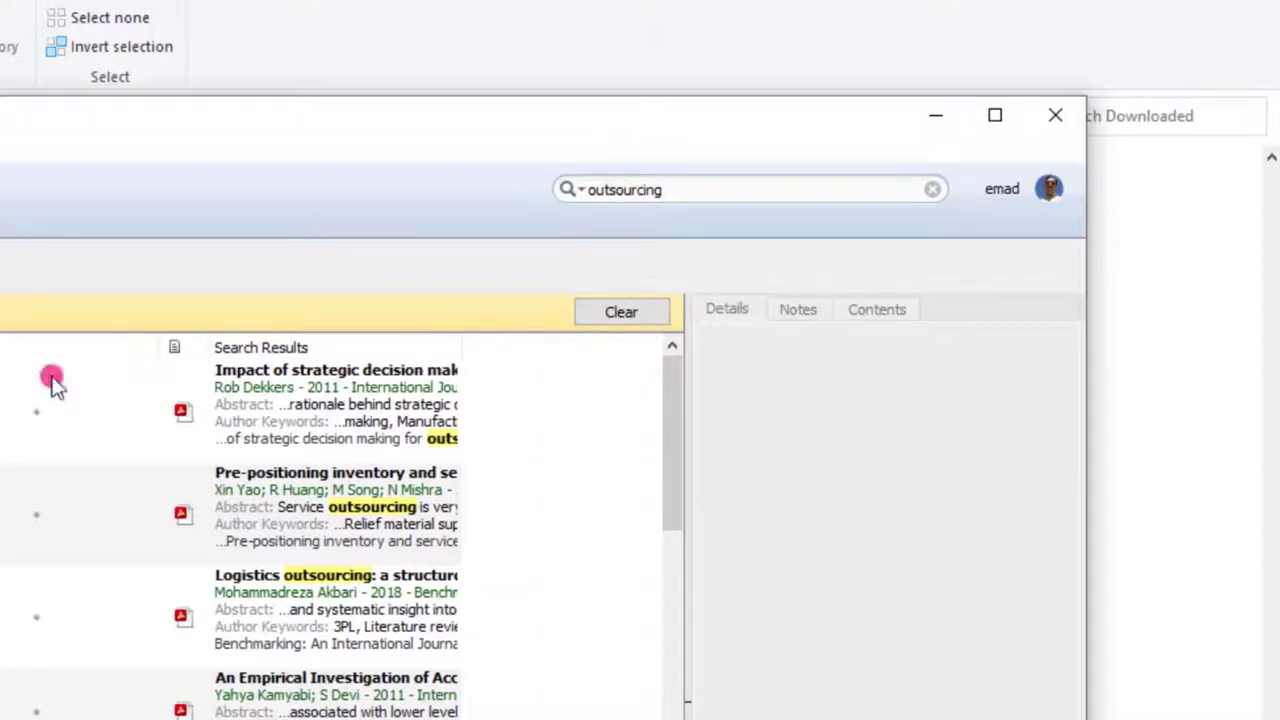
pyautogui.moveTo(457, 344); pyautogui.dragTo(609, 343)
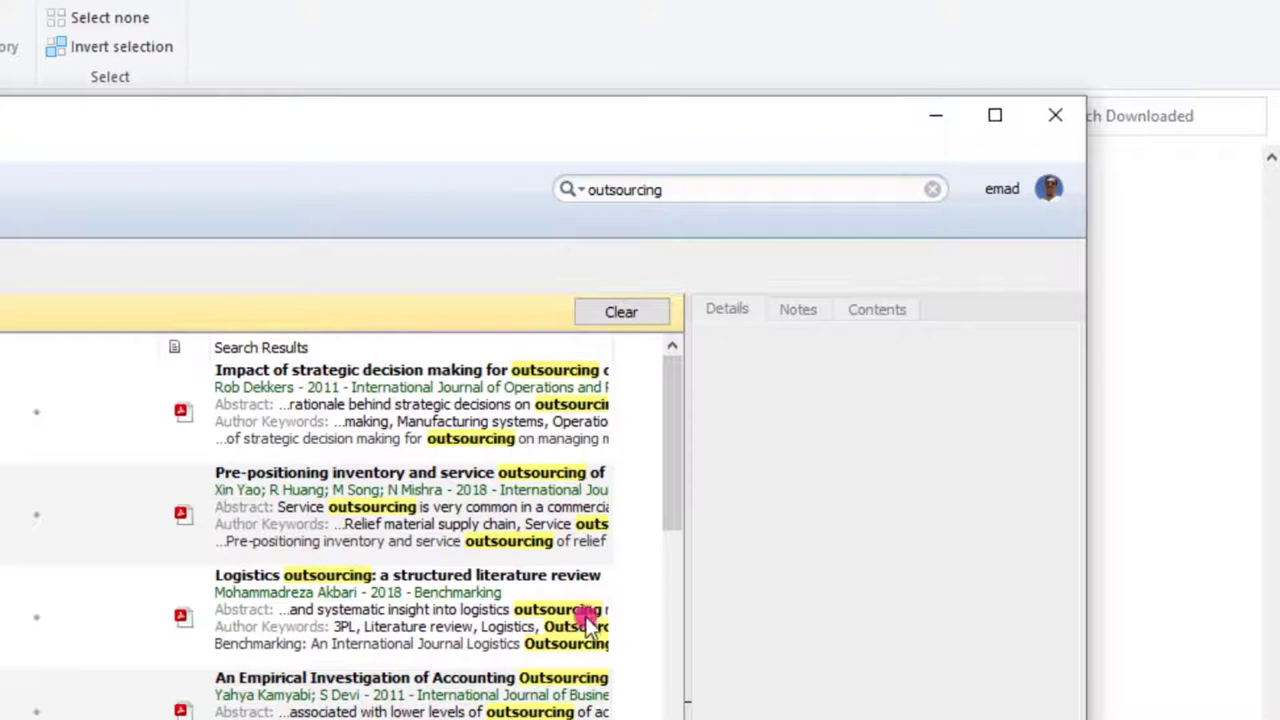
pyautogui.moveTo(684, 500); pyautogui.dragTo(677, 715)
# Replace the 'outsourcing' query with a full-text search for 'humanitarian'
pyautogui.doubleClick(686, 190)
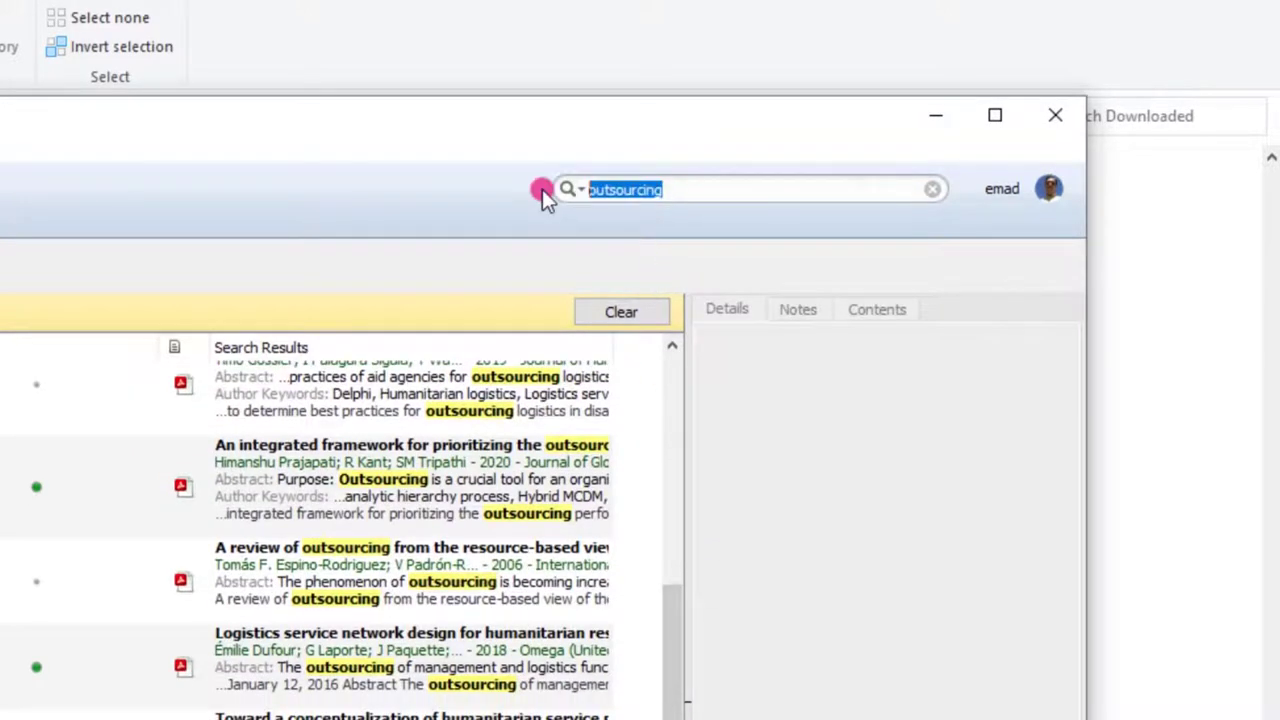
pyautogui.press('BackSpace')
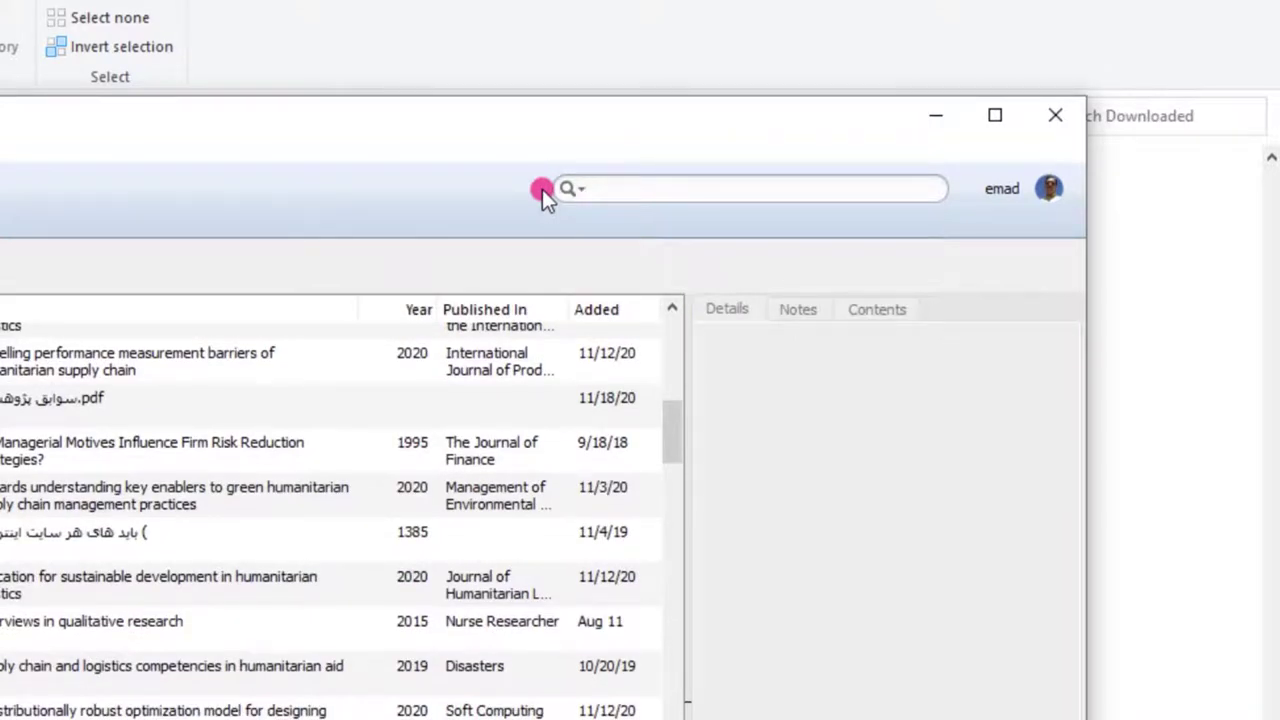
pyautogui.write('h')
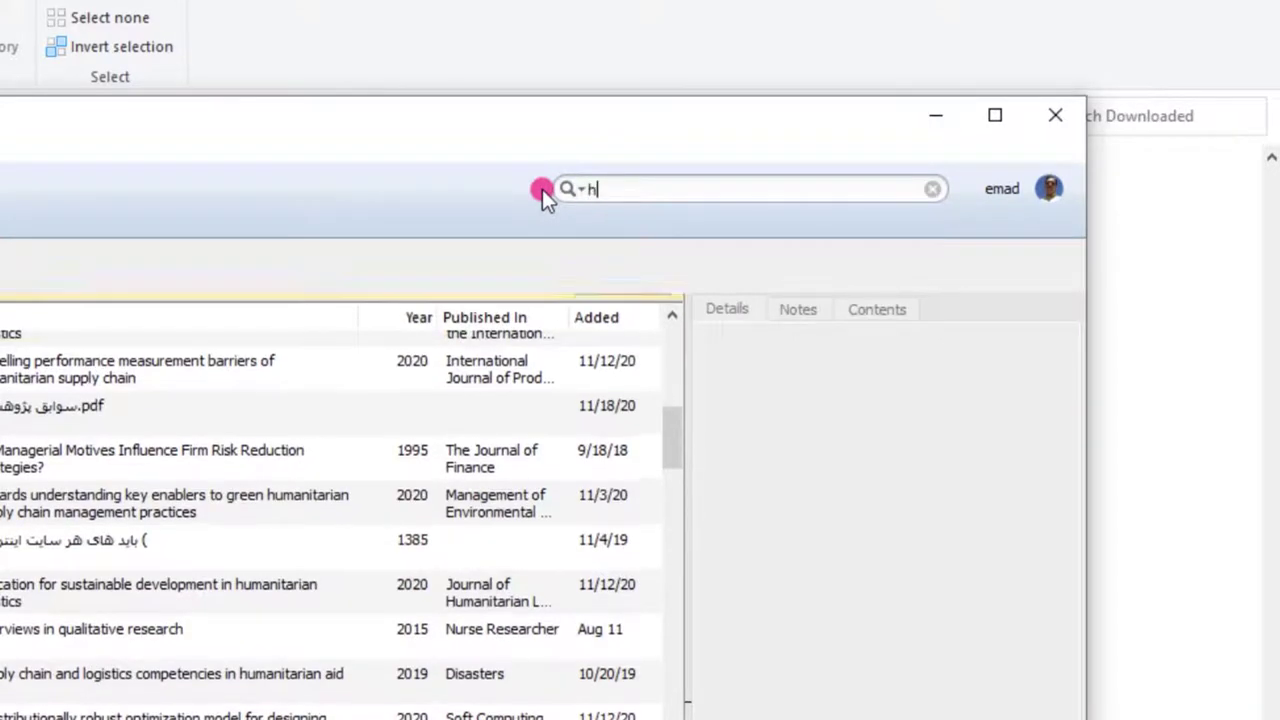
pyautogui.write('uma')
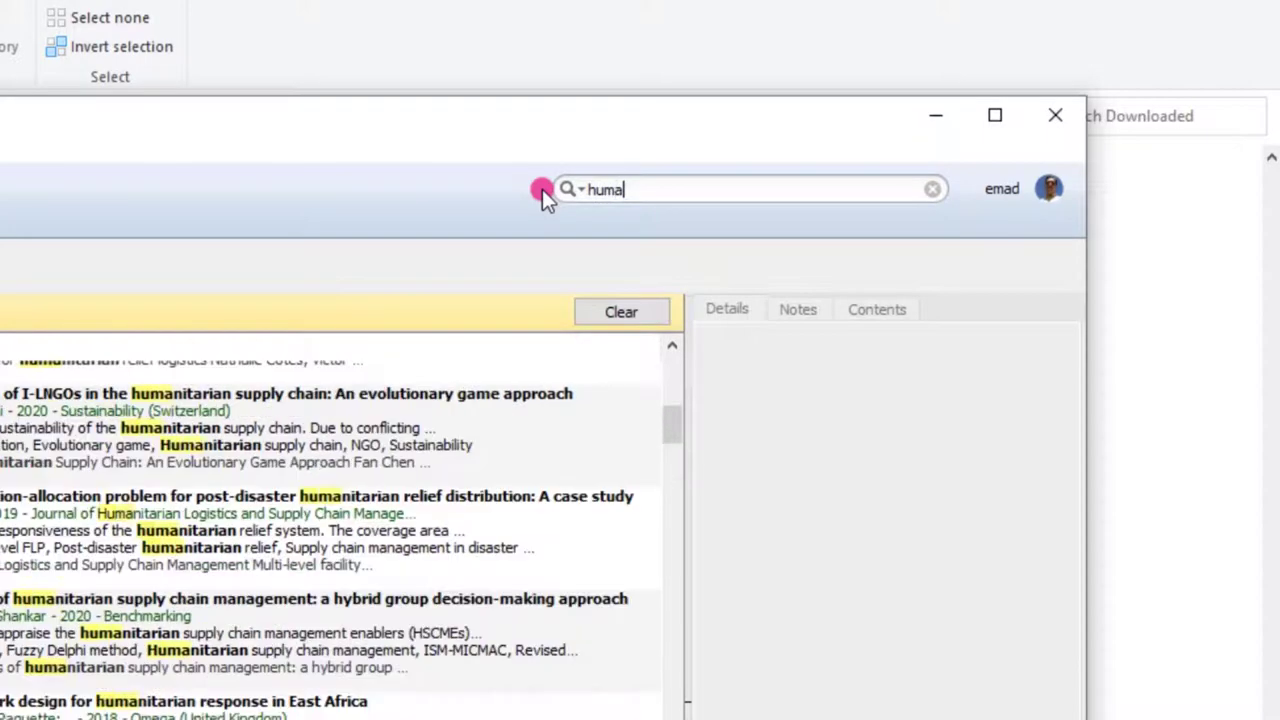
pyautogui.write('nitar')
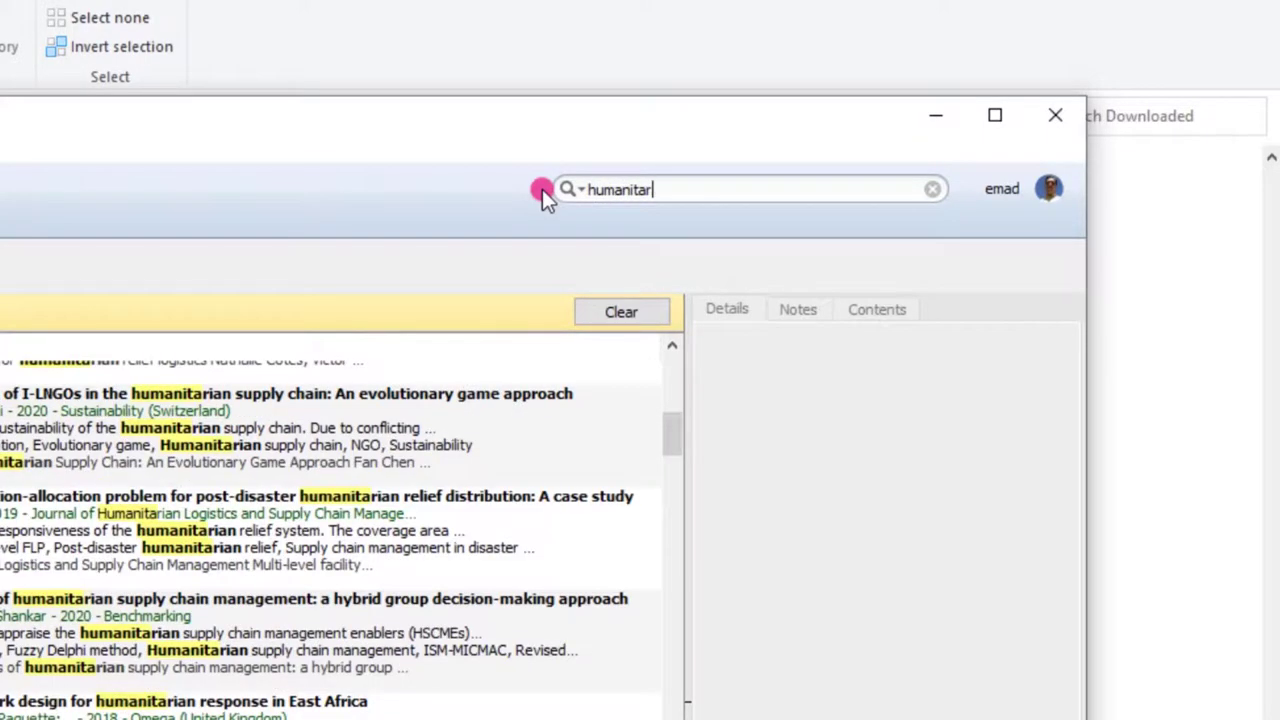
pyautogui.write('ian')
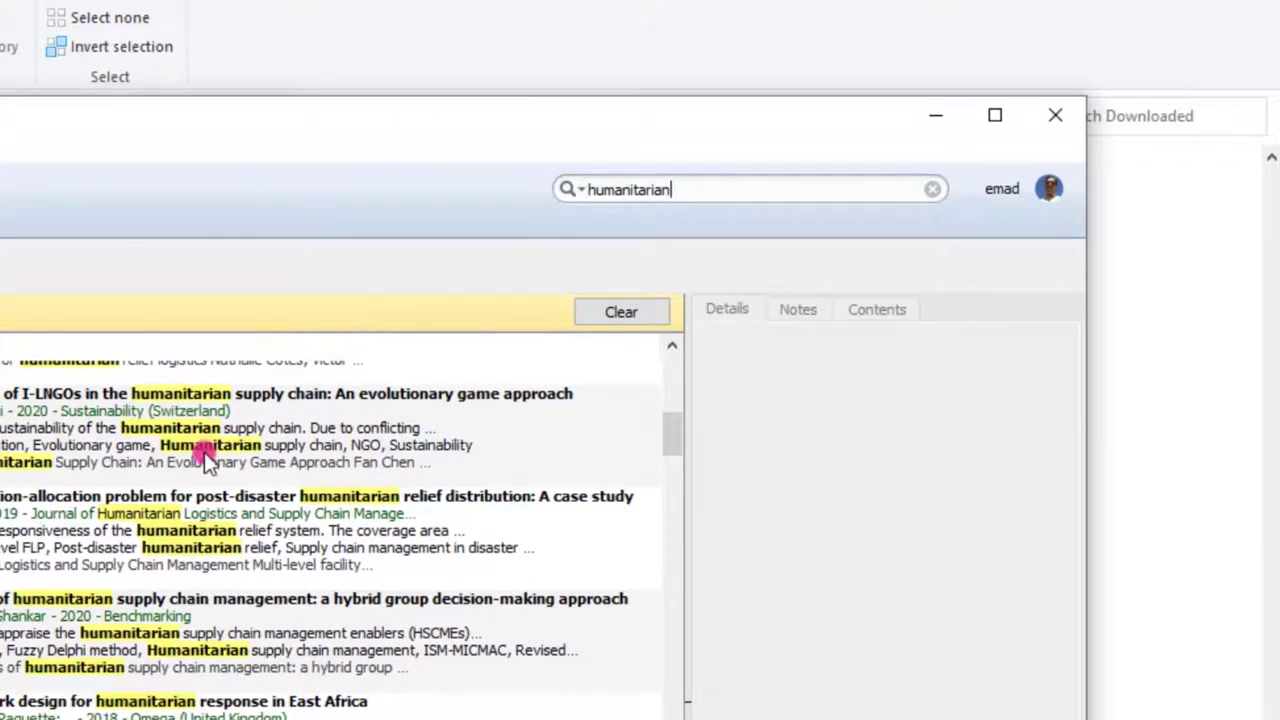
pyautogui.moveTo(676, 442); pyautogui.dragTo(675, 390)
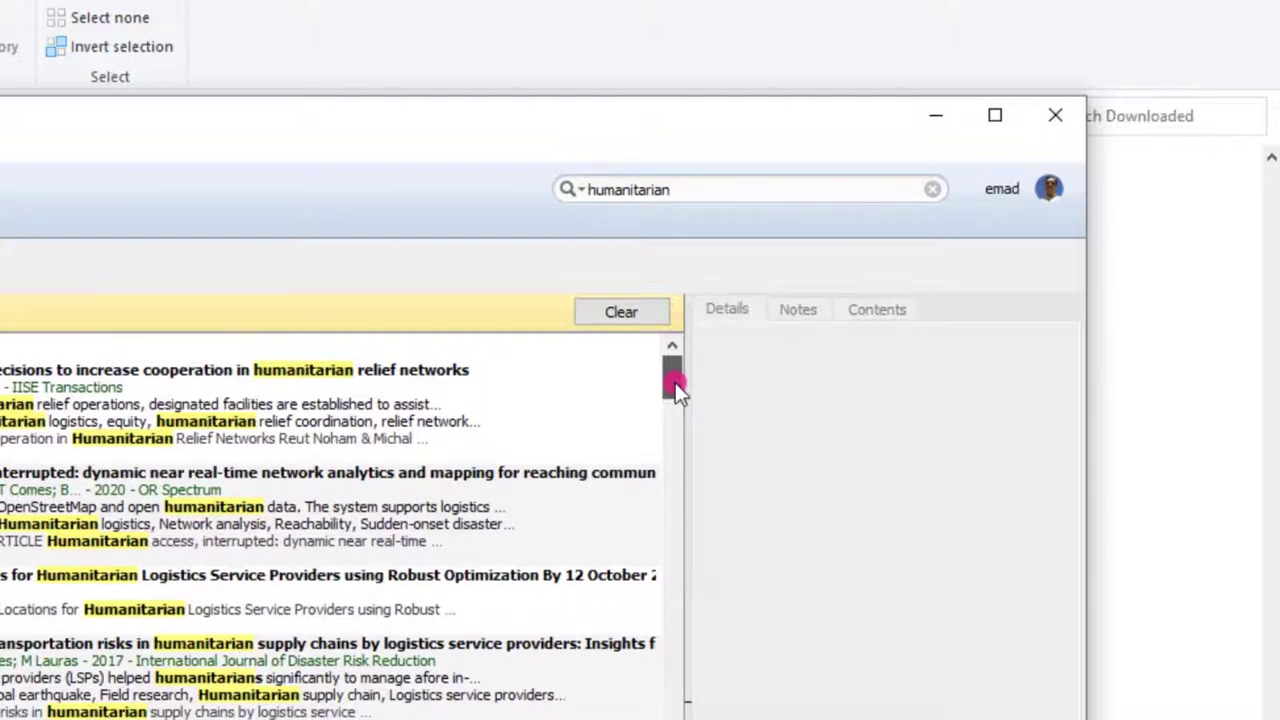
pyautogui.click(584, 191)
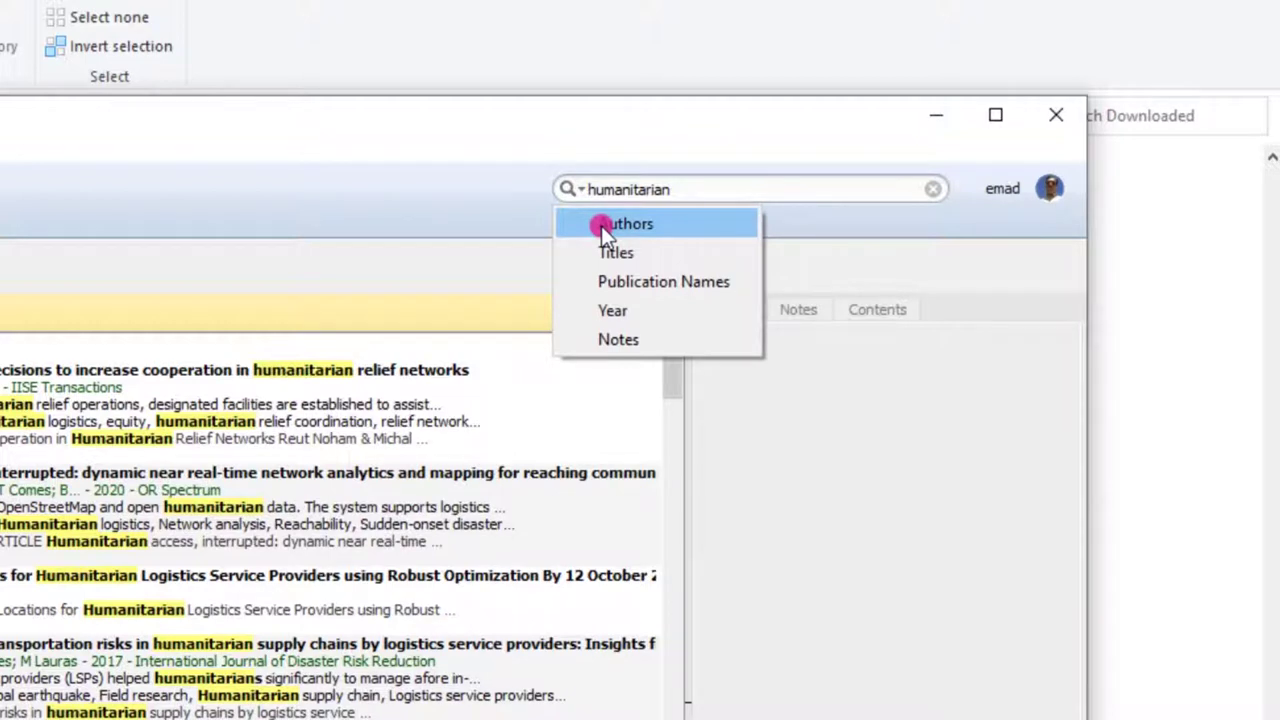
# Limit the search to Authors, search for 'gossler', then clear the query
pyautogui.click(601, 226)
pyautogui.moveTo(670, 190); pyautogui.dragTo(476, 190)
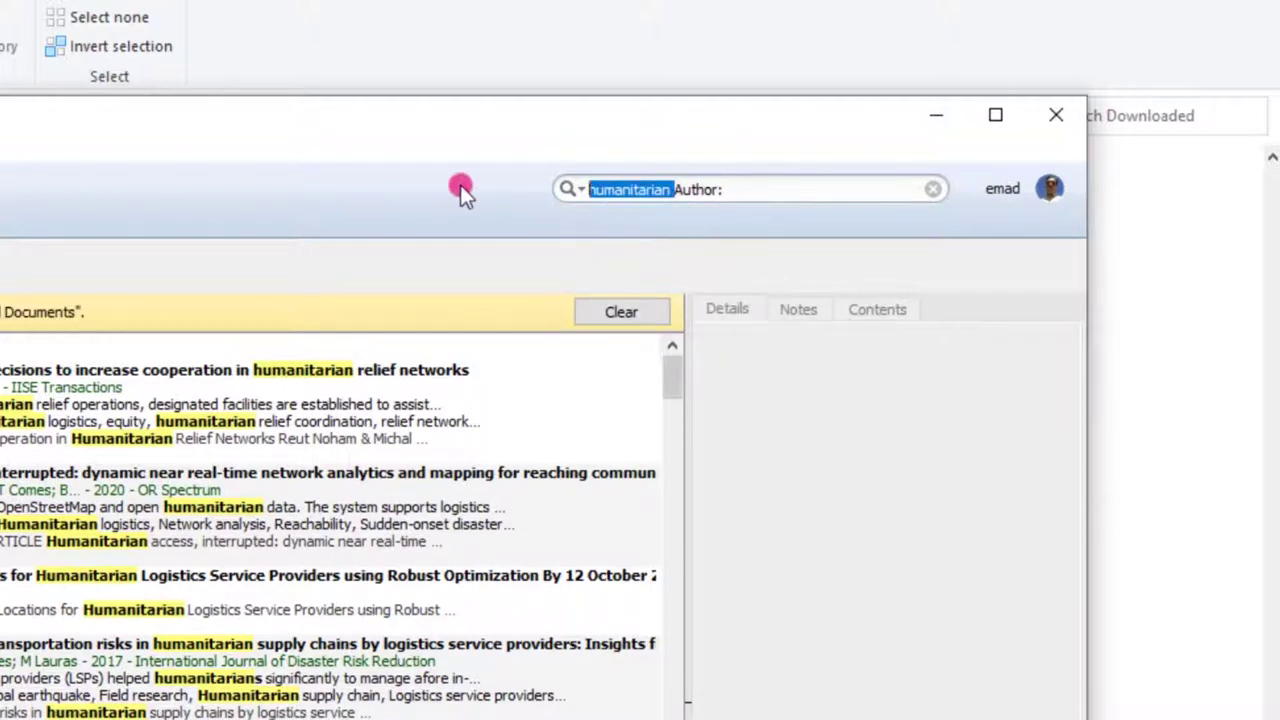
pyautogui.press('BackSpace')
pyautogui.click(656, 187)
pyautogui.write('go')
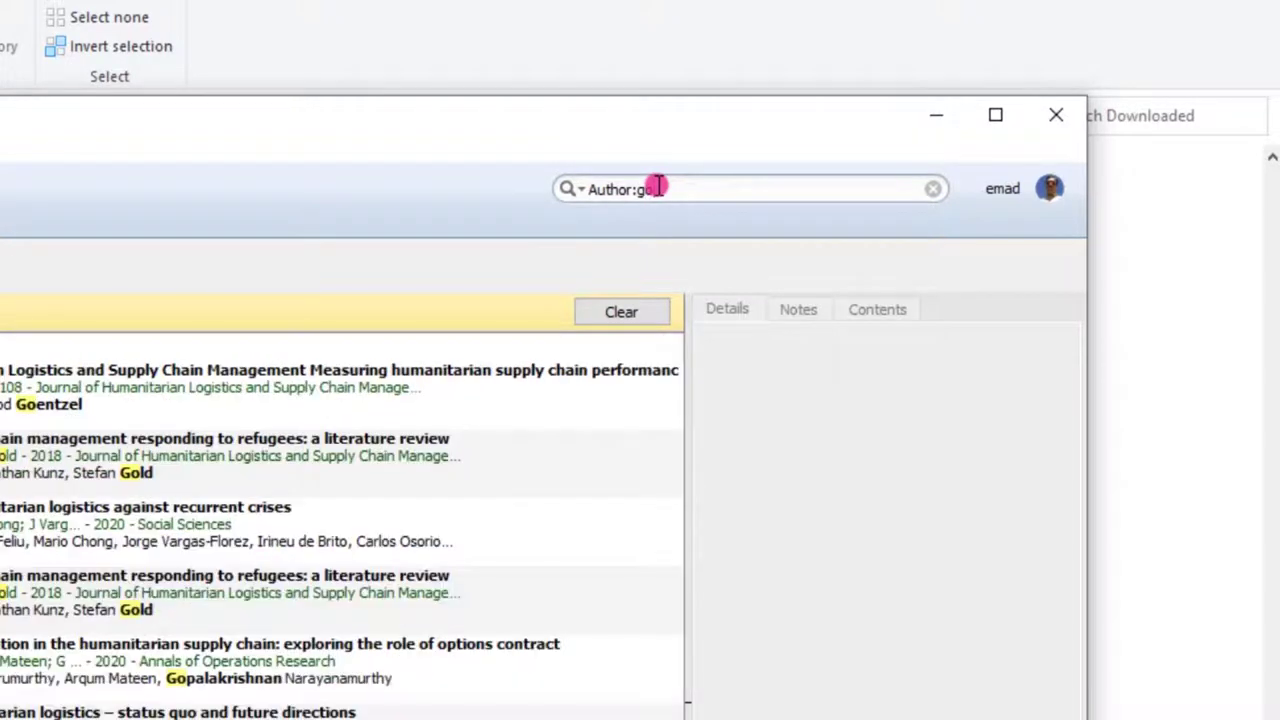
pyautogui.write('s')
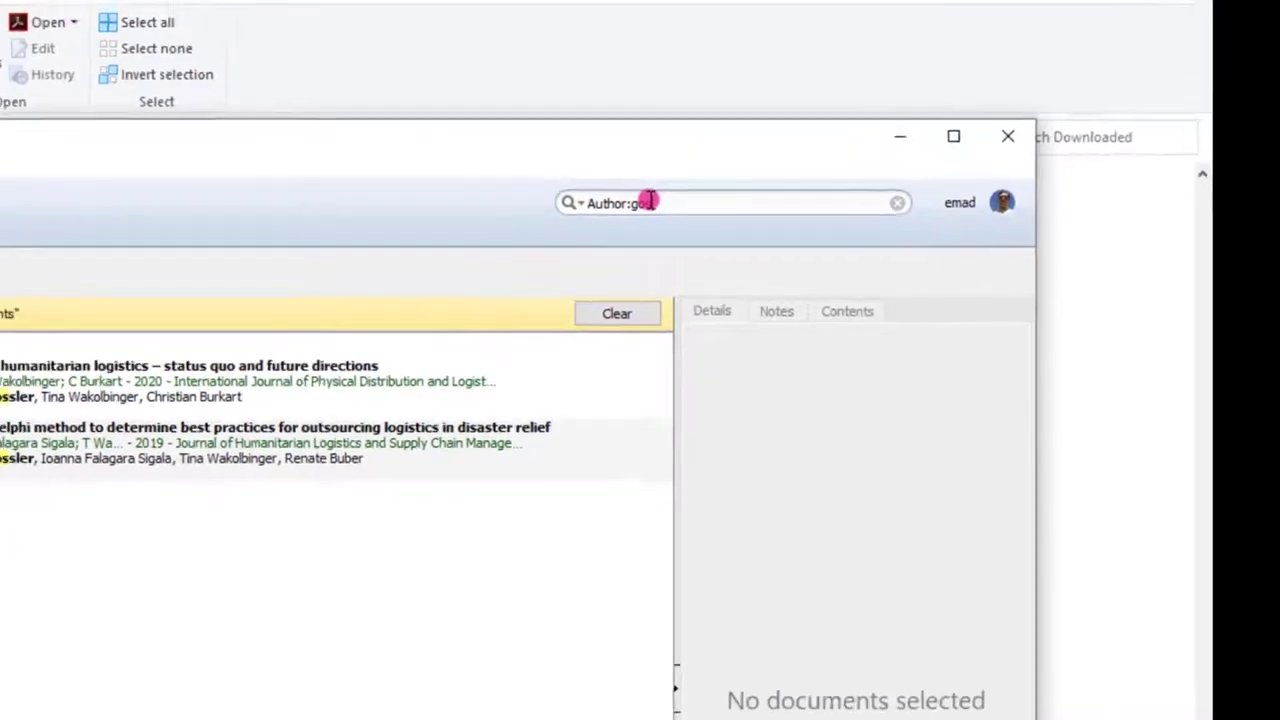
pyautogui.write('sler')
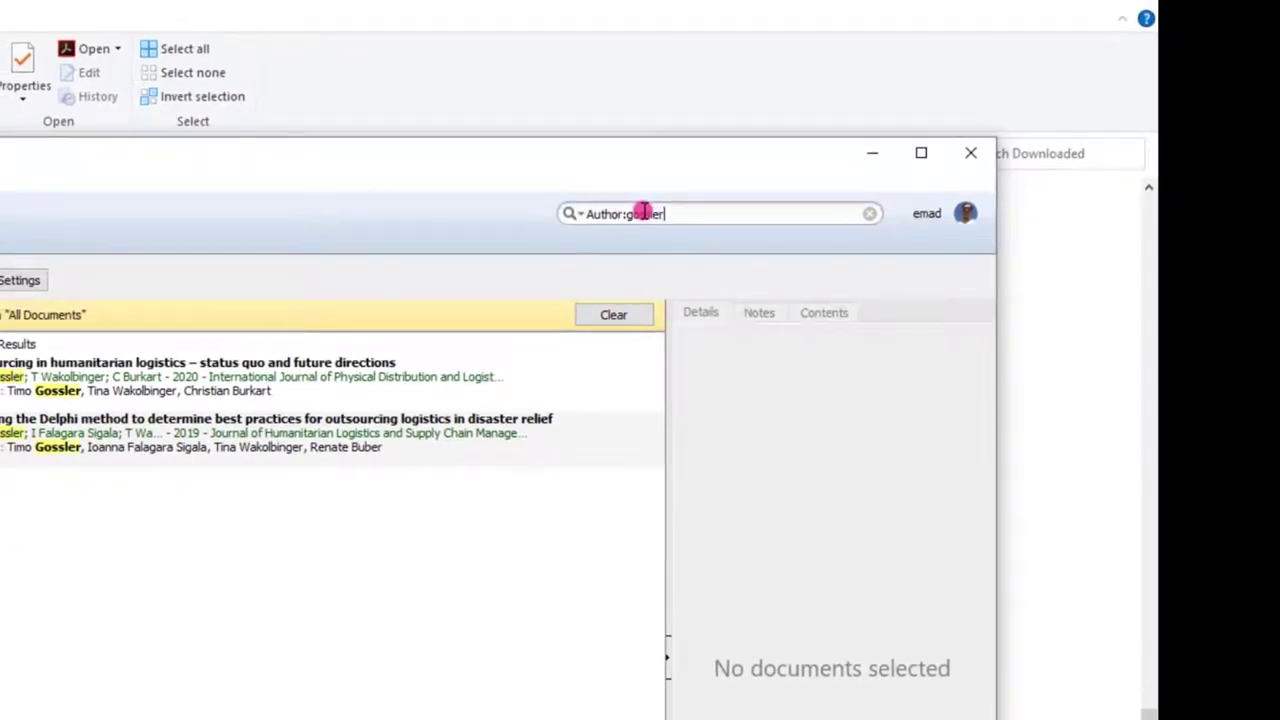
pyautogui.moveTo(672, 213); pyautogui.dragTo(580, 214)
pyautogui.press('BackSpace')
# Run a title-only search for 'resource' and widen the results column
pyautogui.click(583, 214)
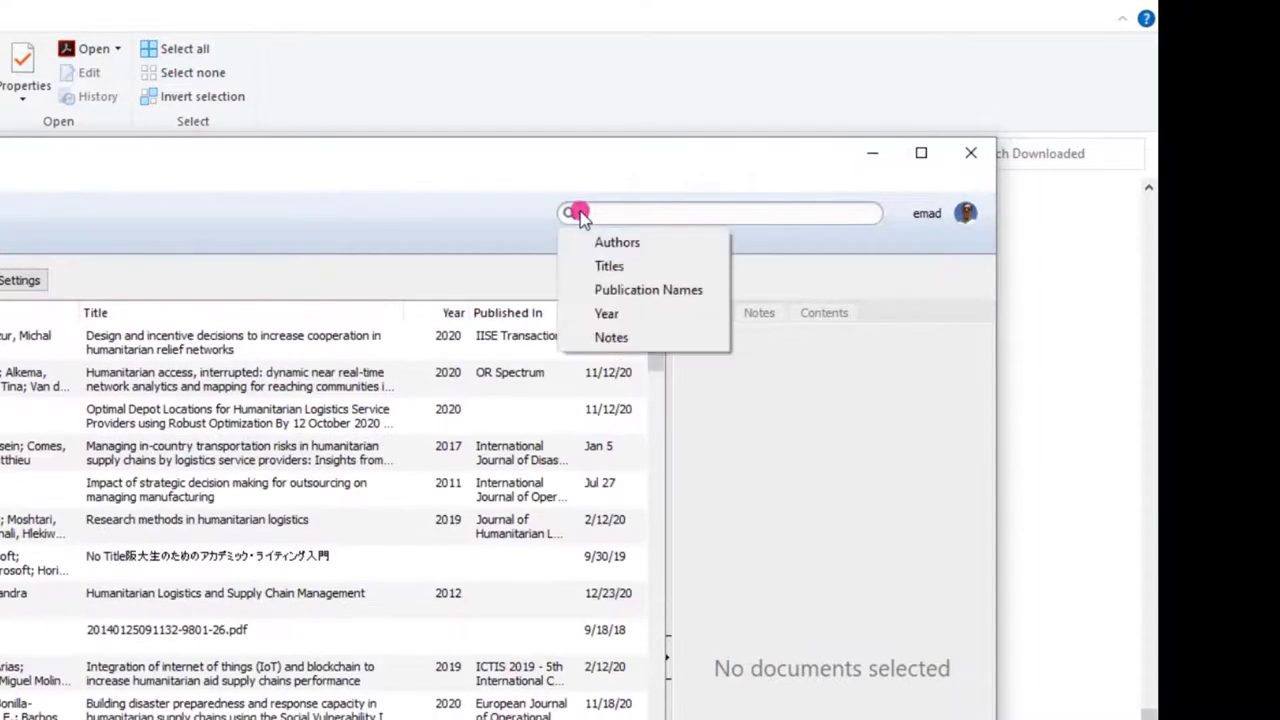
pyautogui.click(605, 268)
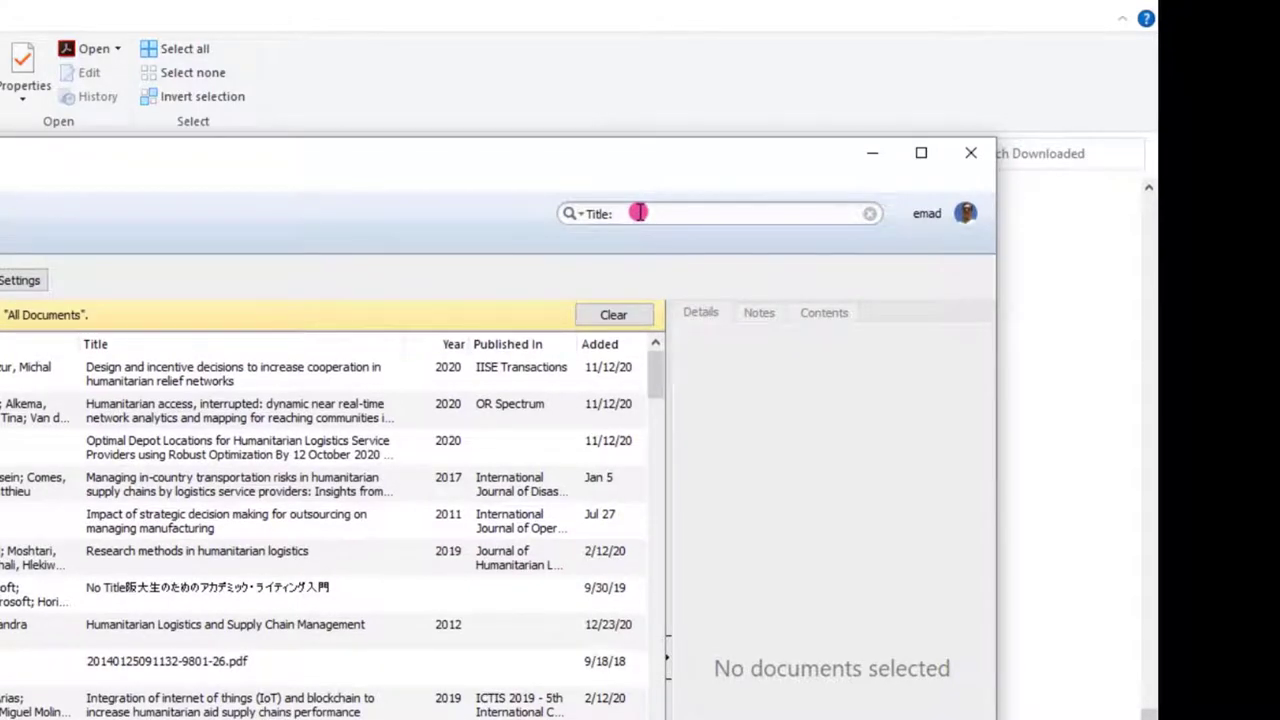
pyautogui.write('resil')
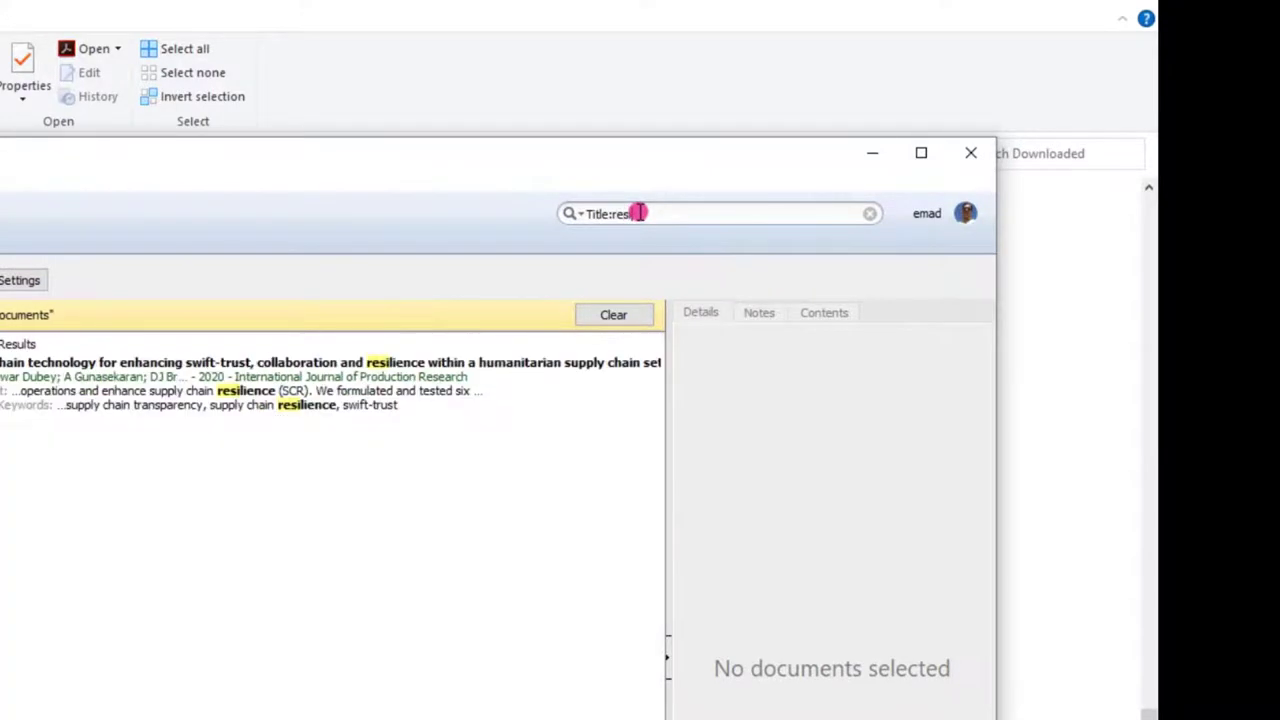
pyautogui.press('BackSpace')
pyautogui.press('BackSpace')
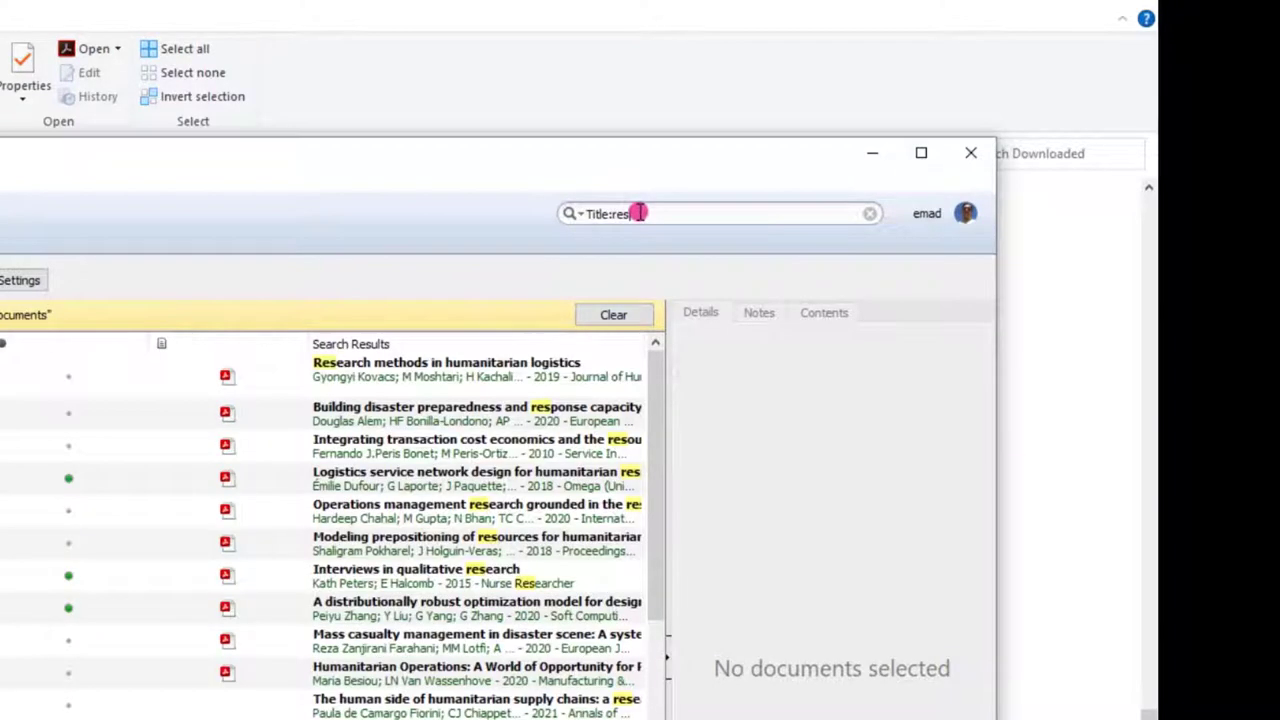
pyautogui.write('ou')
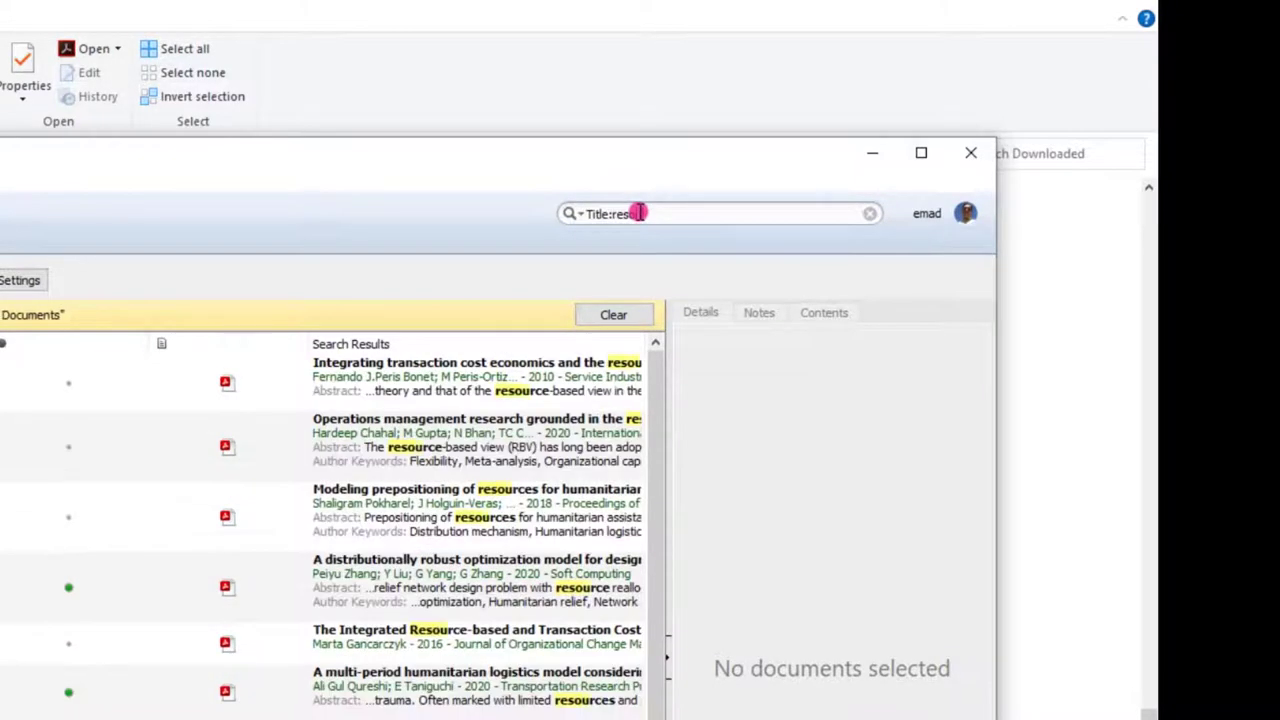
pyautogui.write('rce')
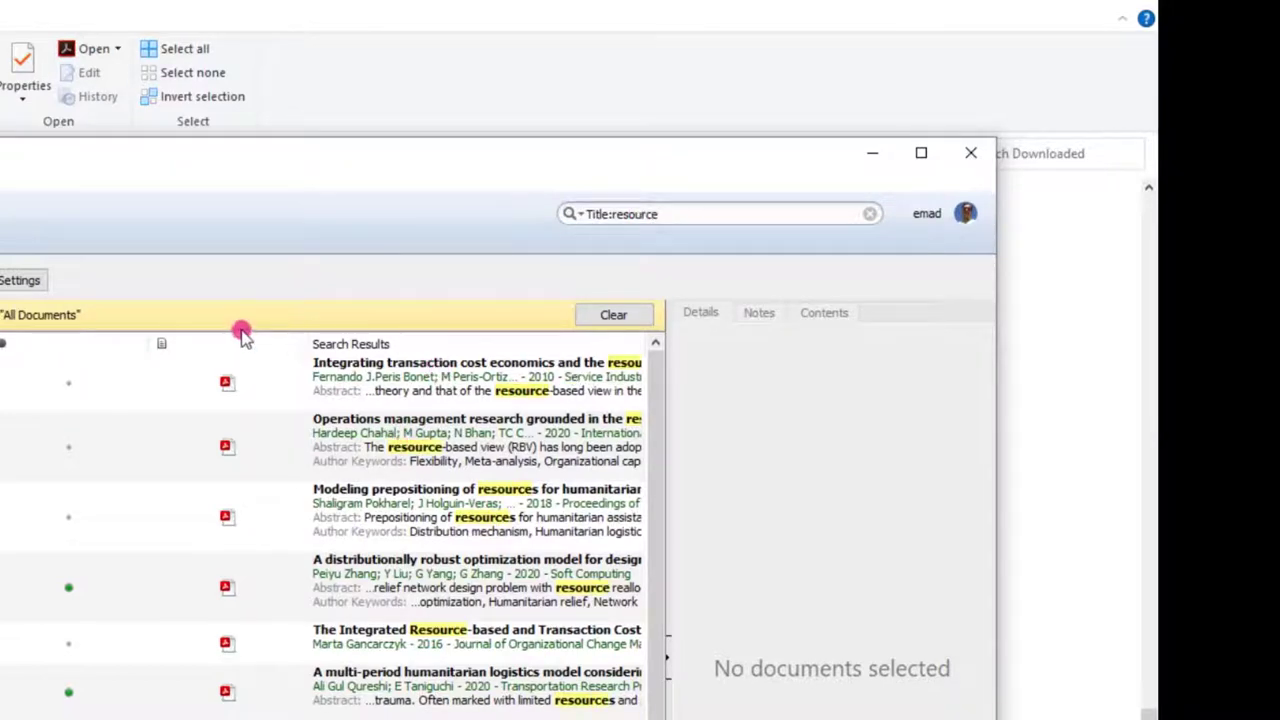
pyautogui.moveTo(307, 342); pyautogui.dragTo(192, 343)
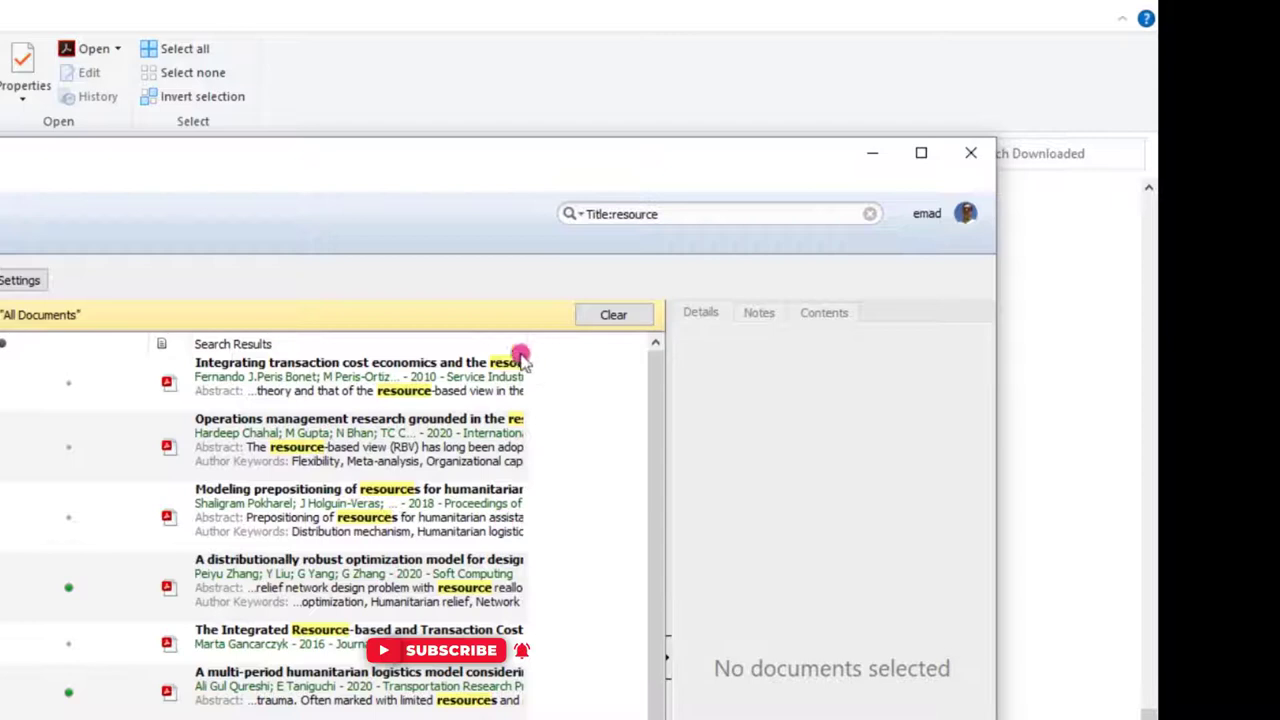
# Delete the Title:resource query and select the Optimal Depot Locations paper in the full library
pyautogui.click(579, 214)
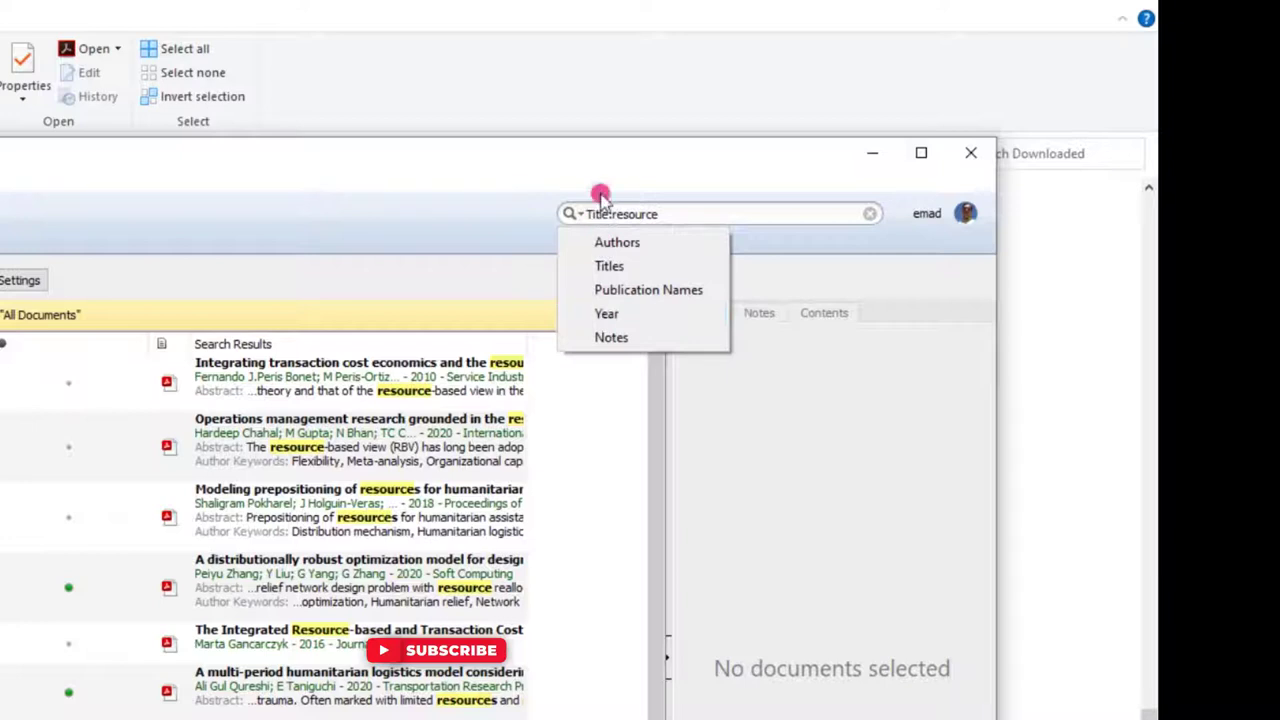
pyautogui.click(688, 214)
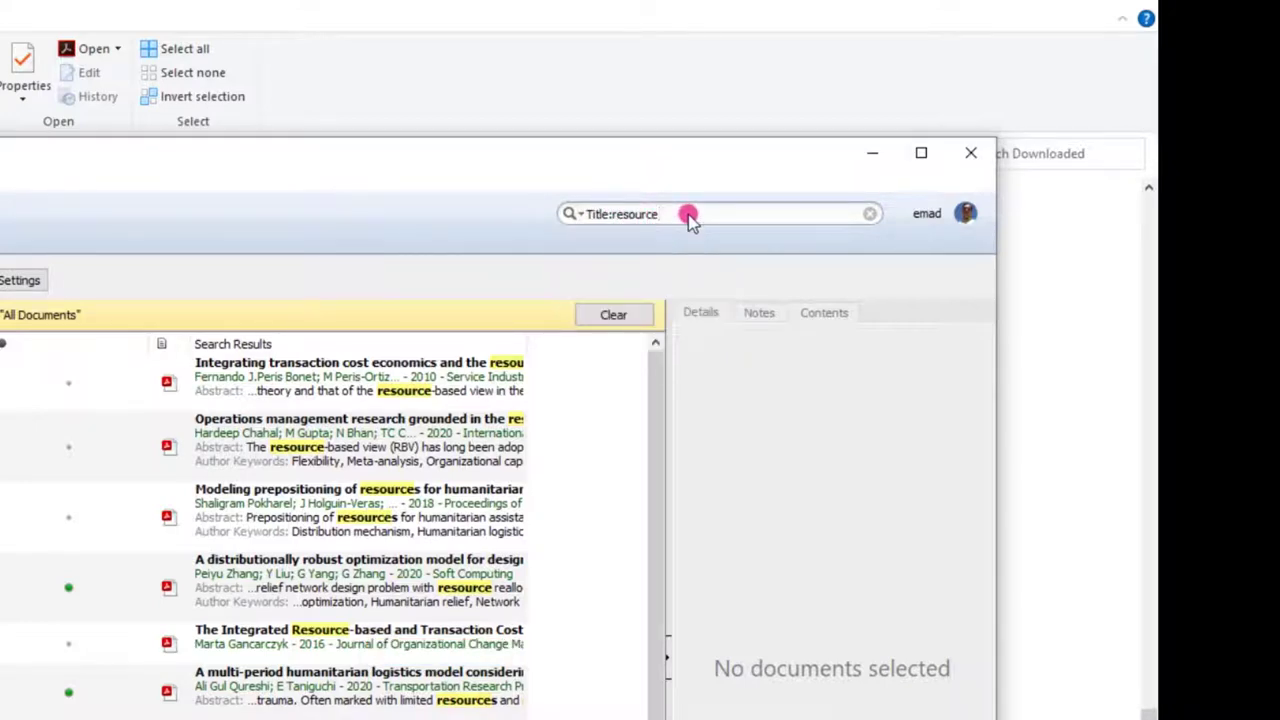
pyautogui.moveTo(688, 214); pyautogui.dragTo(563, 215)
pyautogui.press('BackSpace')
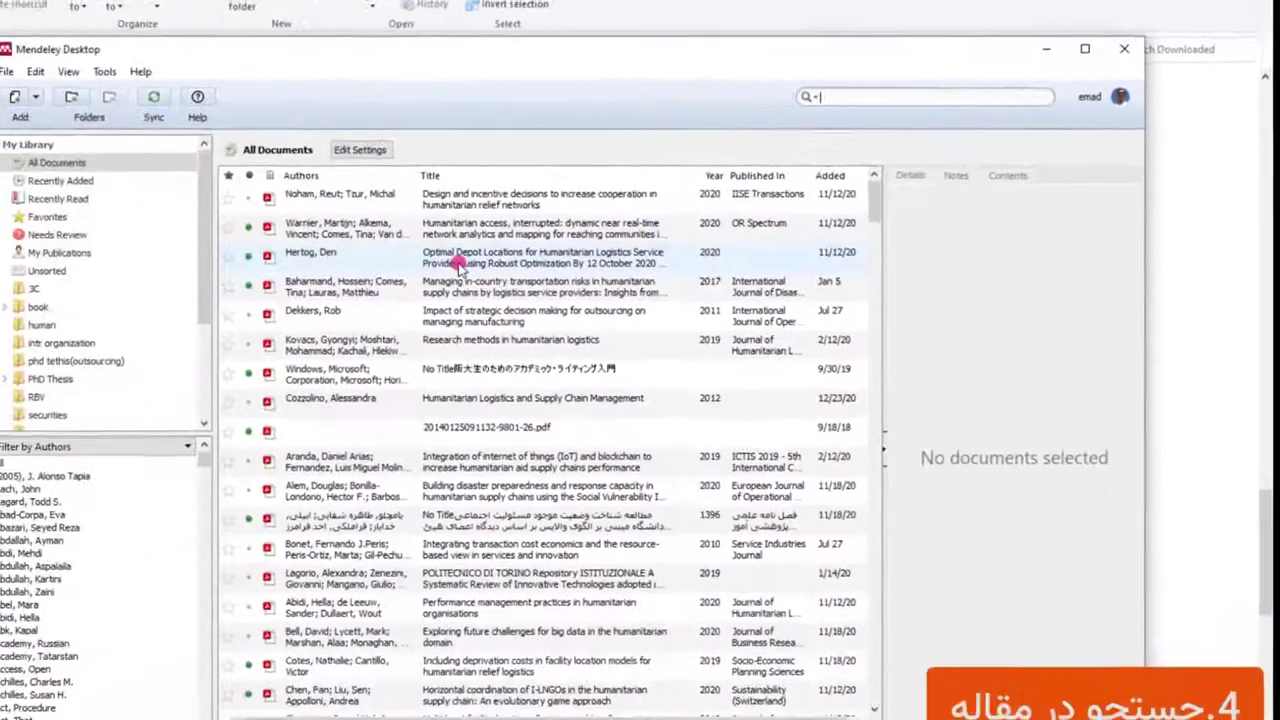
pyautogui.click(193, 388)
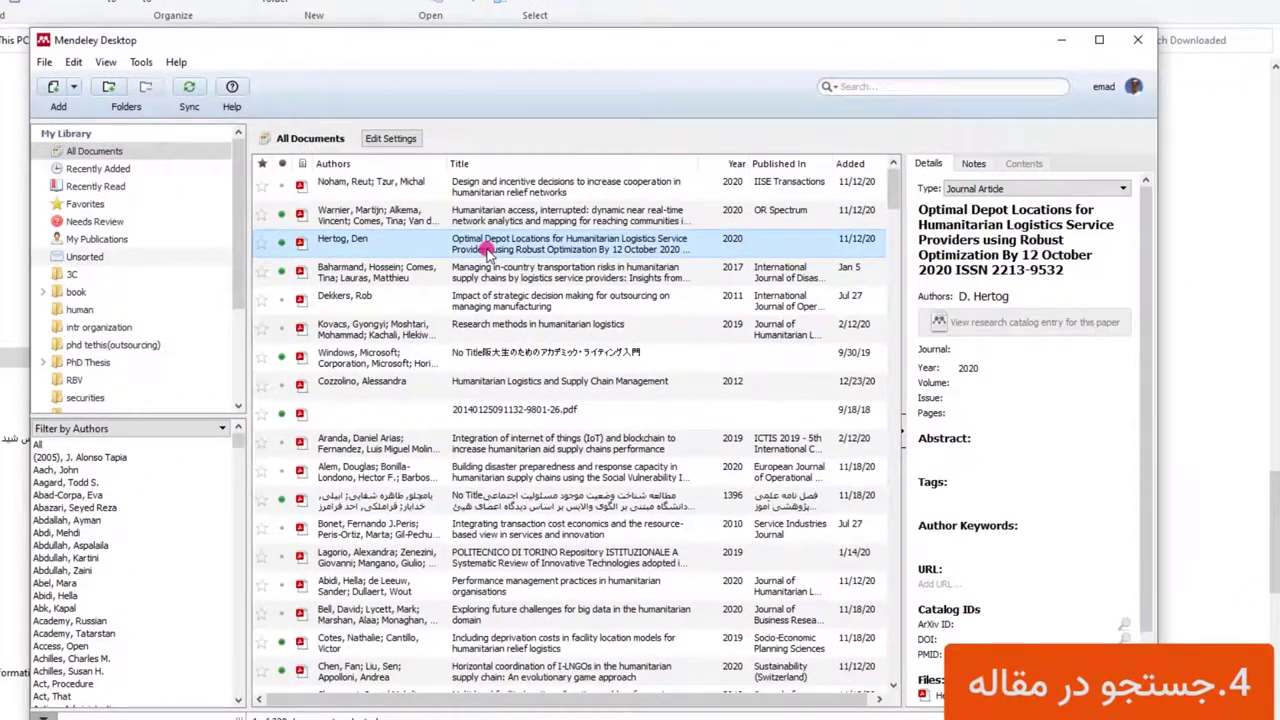
# Open the Research methods in humanitarian logistics PDF and copy its first paragraph's opening words
pyautogui.scroll(-3, 1013, 306)
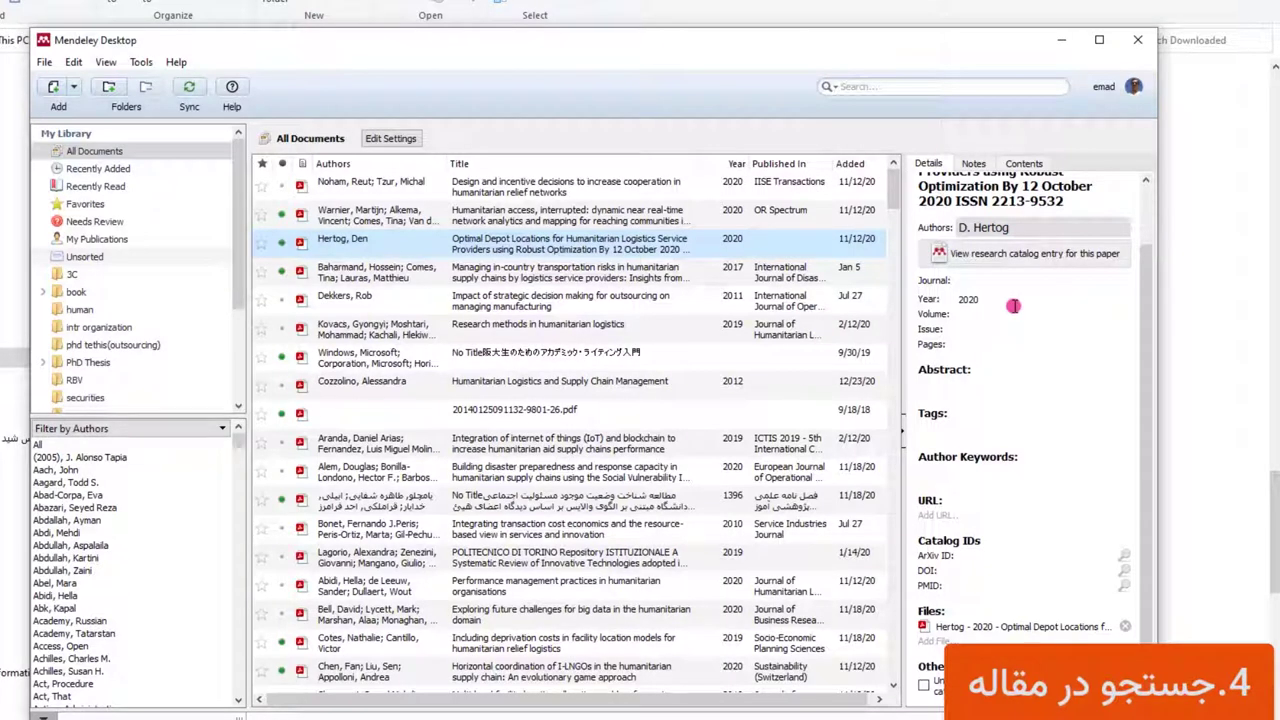
pyautogui.doubleClick(455, 330)
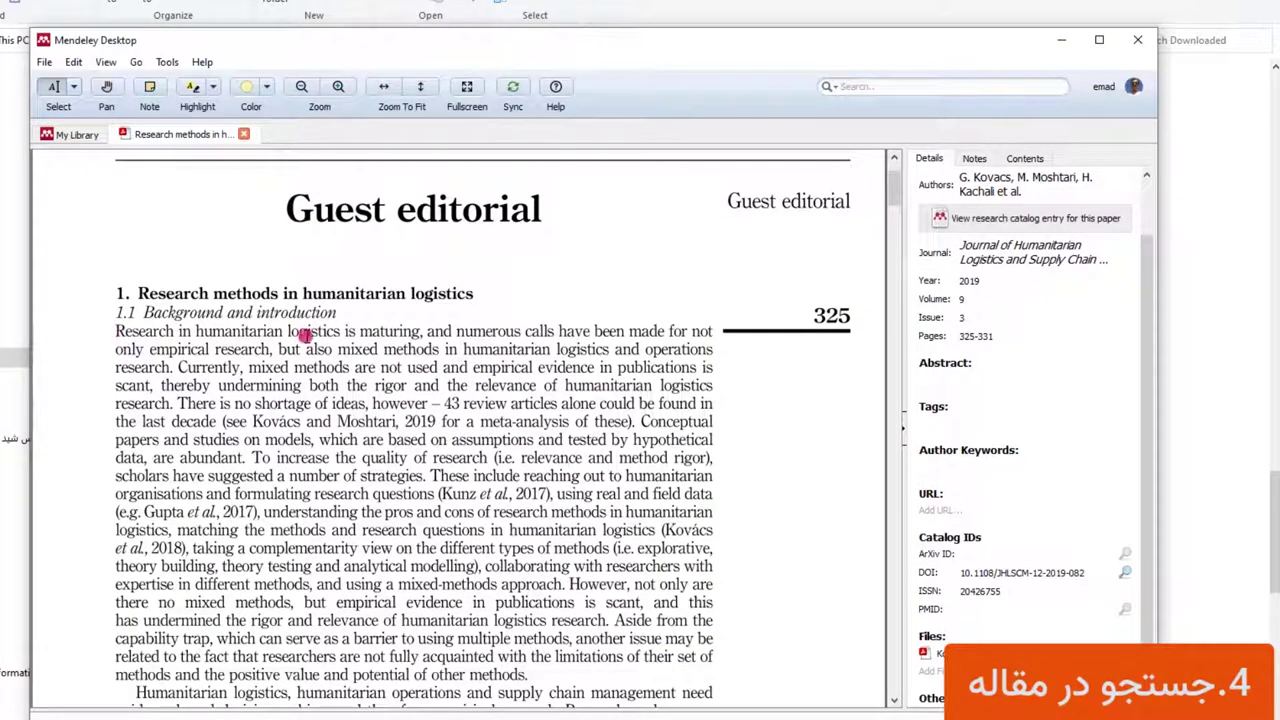
pyautogui.moveTo(114, 332); pyautogui.dragTo(420, 331)
pyautogui.click(447, 388)
# Close the paper's reader view and return to All Documents in the library
pyautogui.click(80, 136)
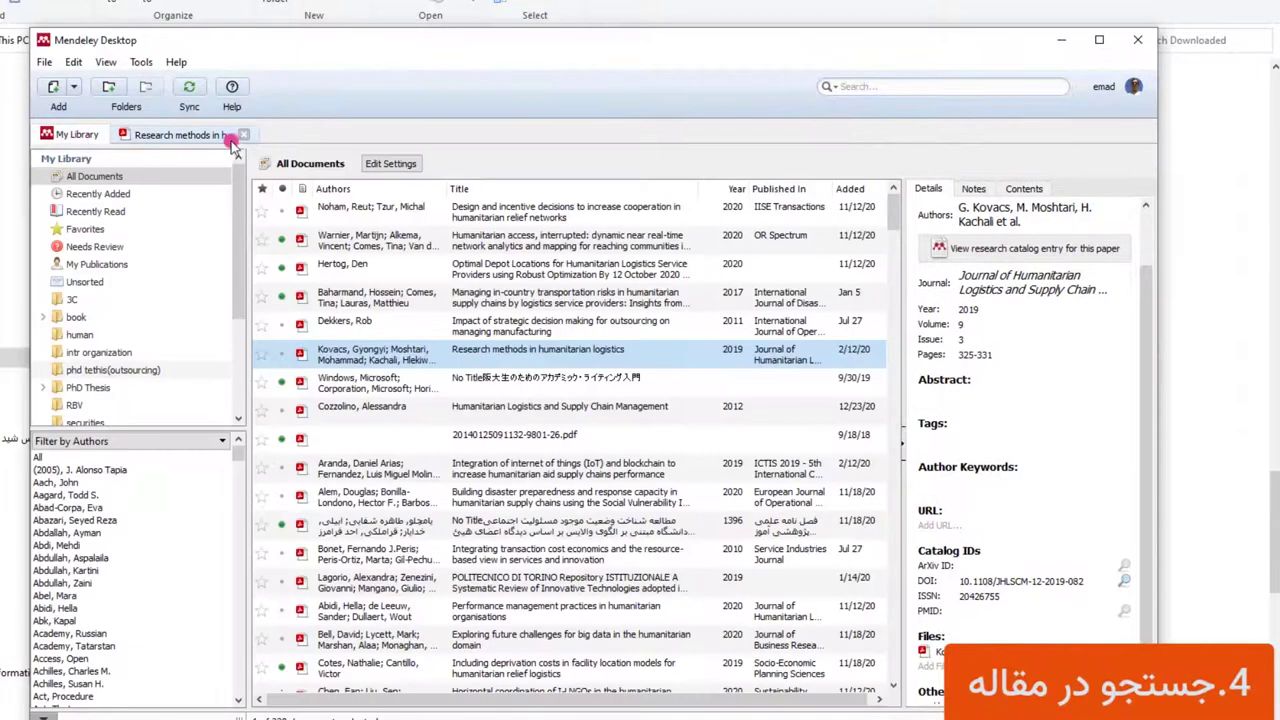
pyautogui.click(243, 135)
pyautogui.click(108, 152)
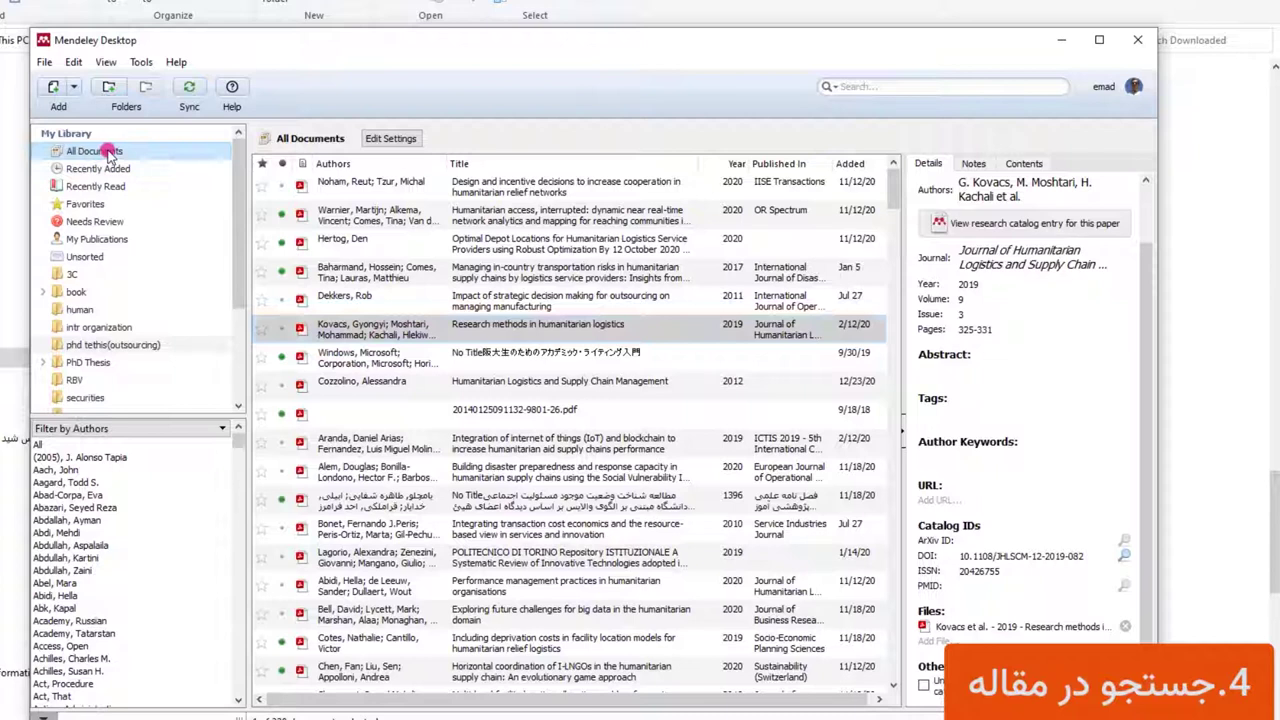
pyautogui.click(870, 86)
pyautogui.rightClick(875, 87)
pyautogui.click(918, 181)
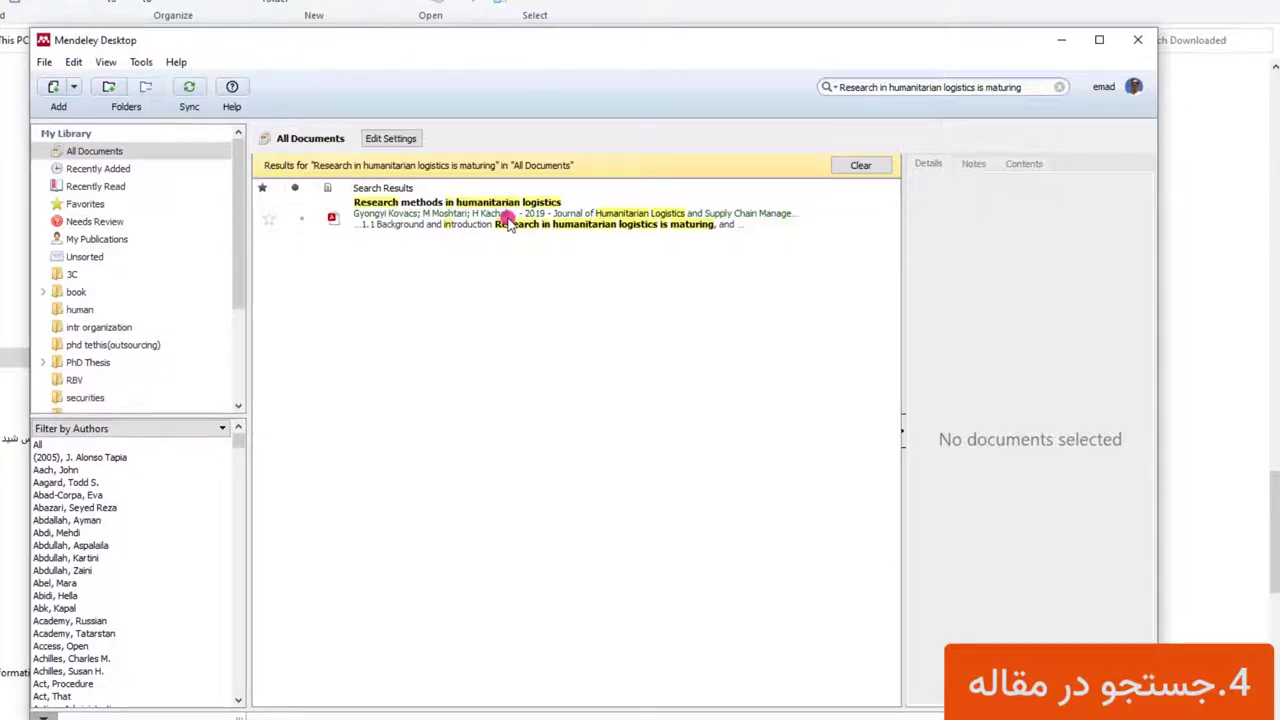
pyautogui.moveTo(1036, 87); pyautogui.dragTo(822, 88)
pyautogui.press('BackSpace')
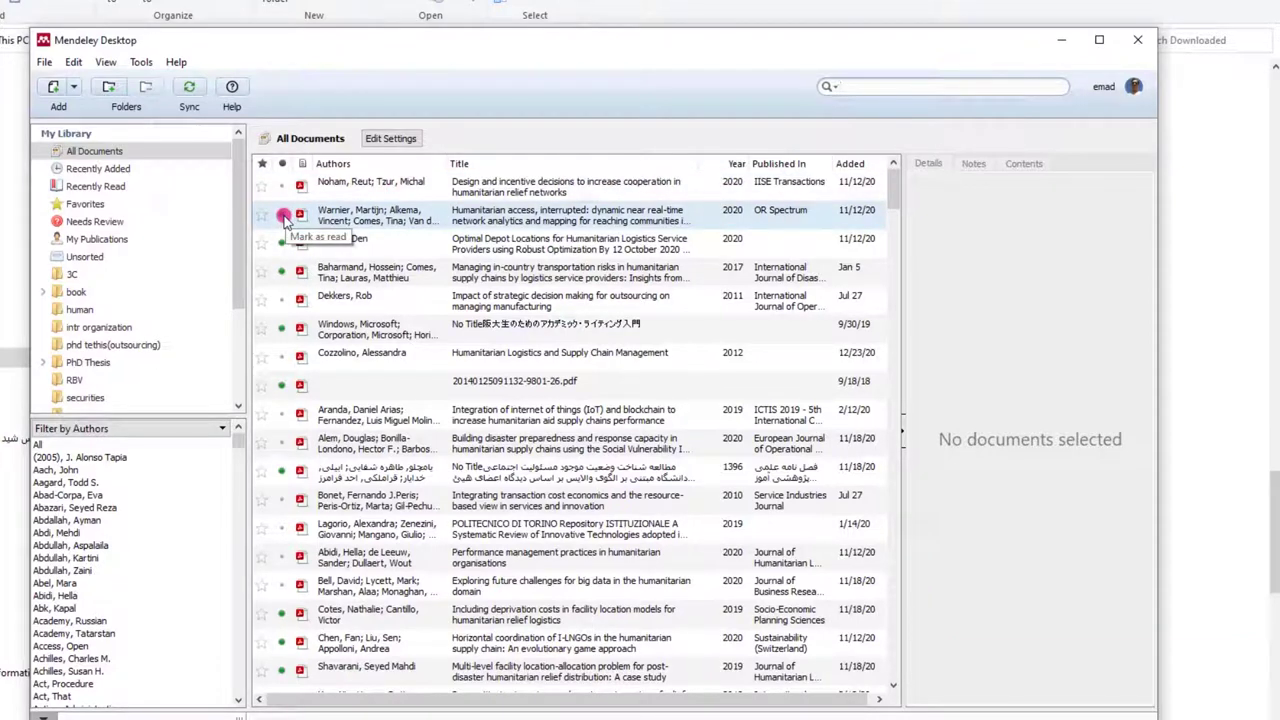
pyautogui.click(284, 216)
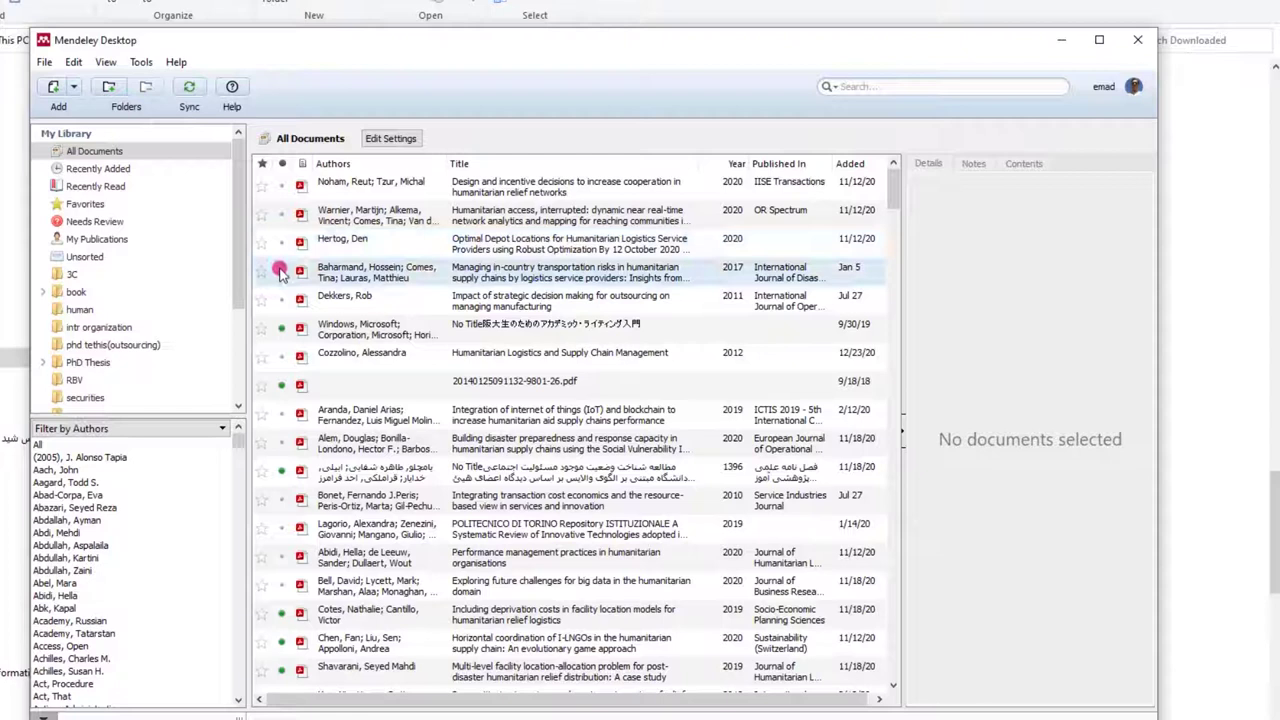
pyautogui.click(281, 271)
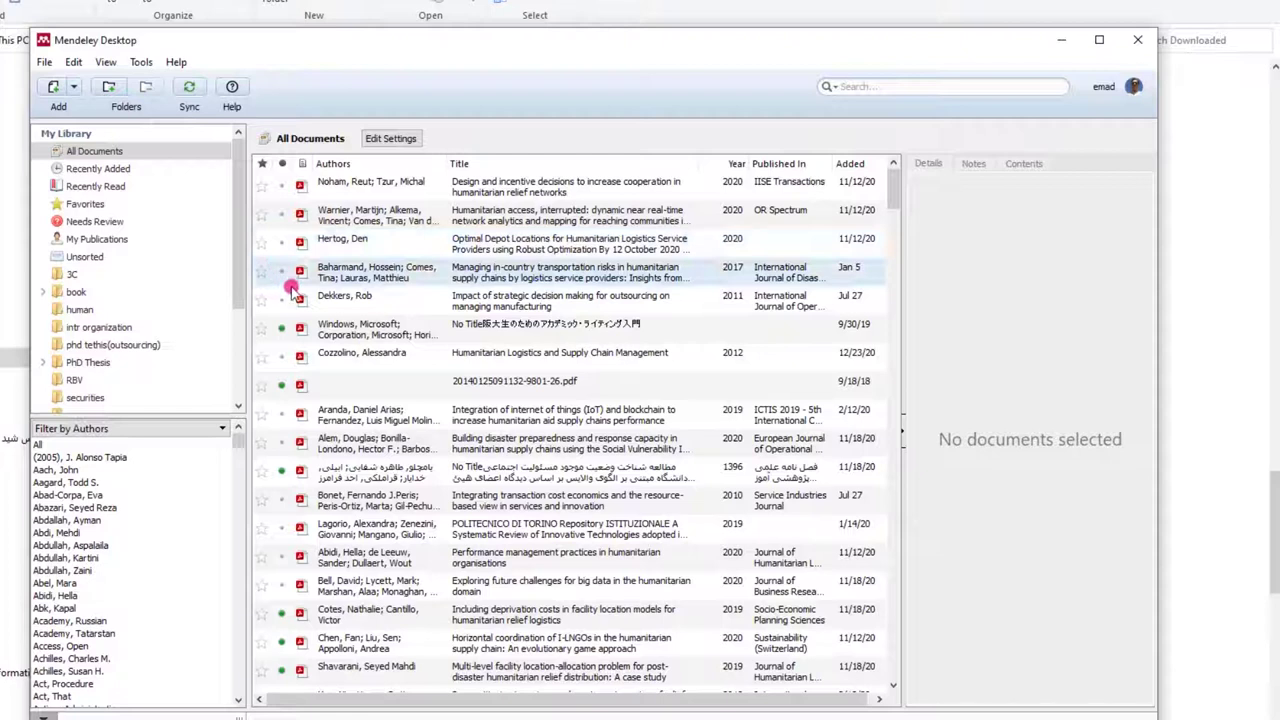
pyautogui.click(281, 384)
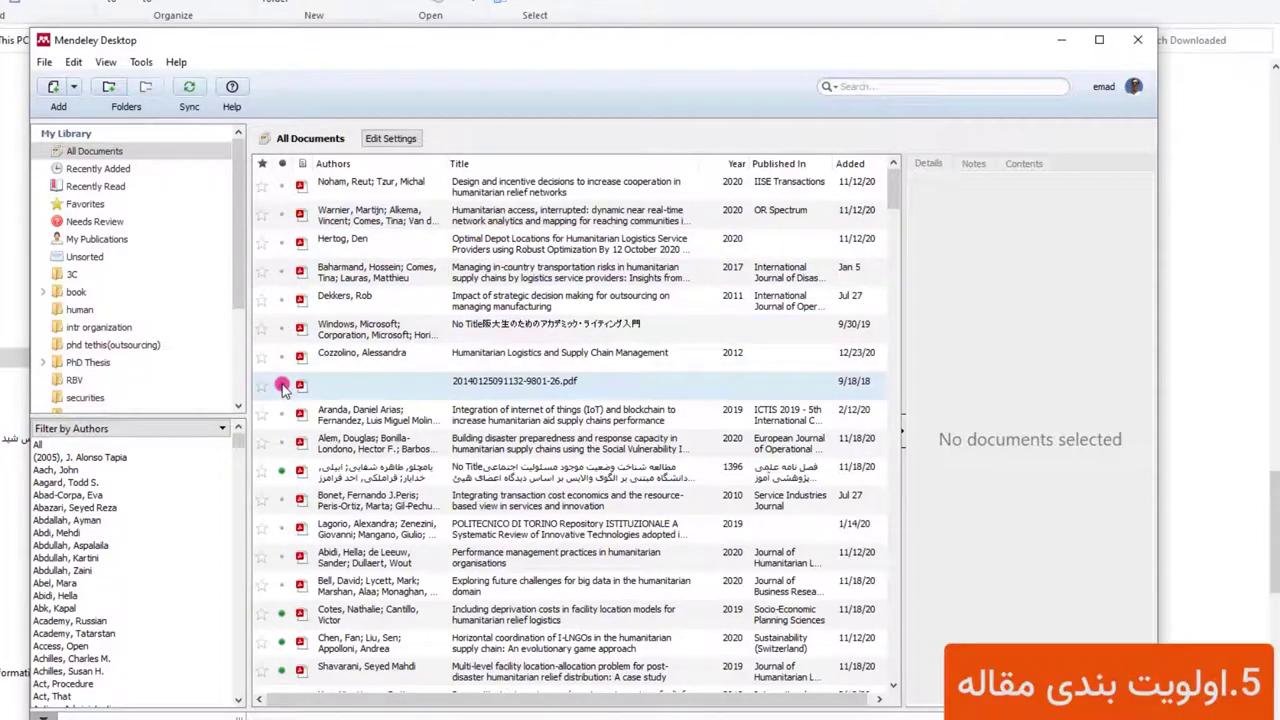
# Star the Optimal Depot Locations paper as a favorite and mark it unread
pyautogui.click(261, 245)
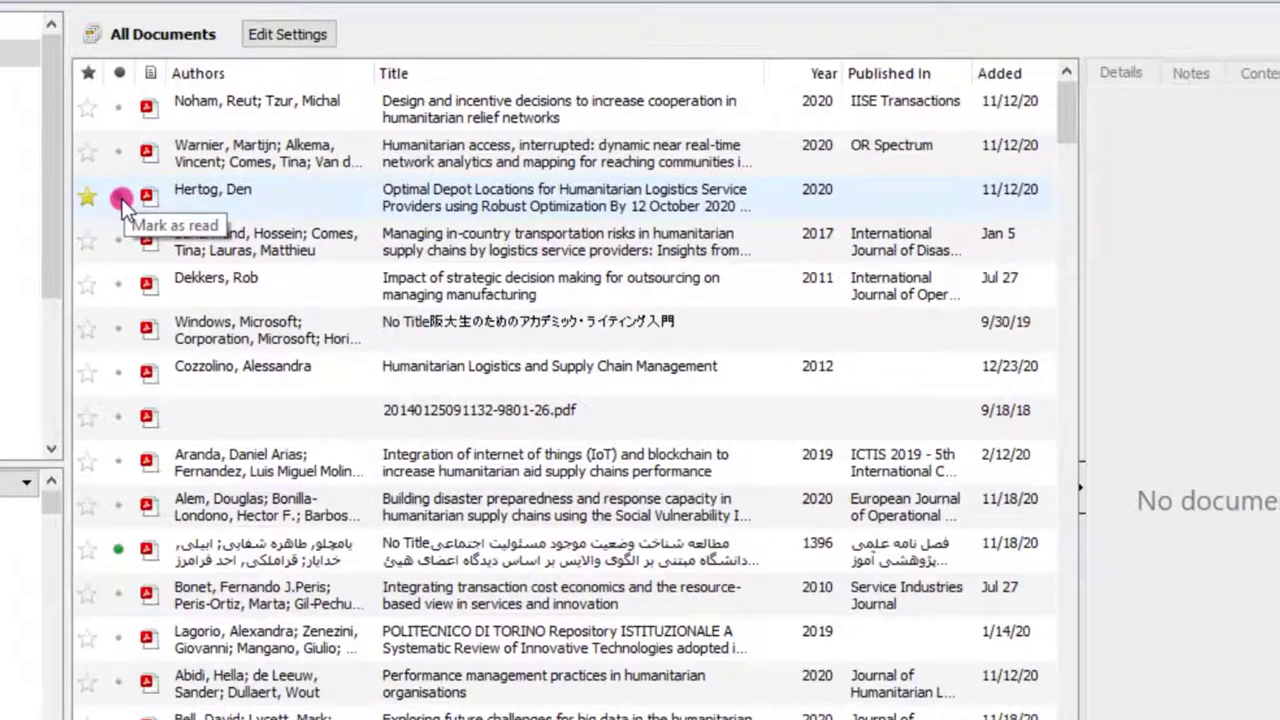
pyautogui.click(122, 205)
pyautogui.click(115, 226)
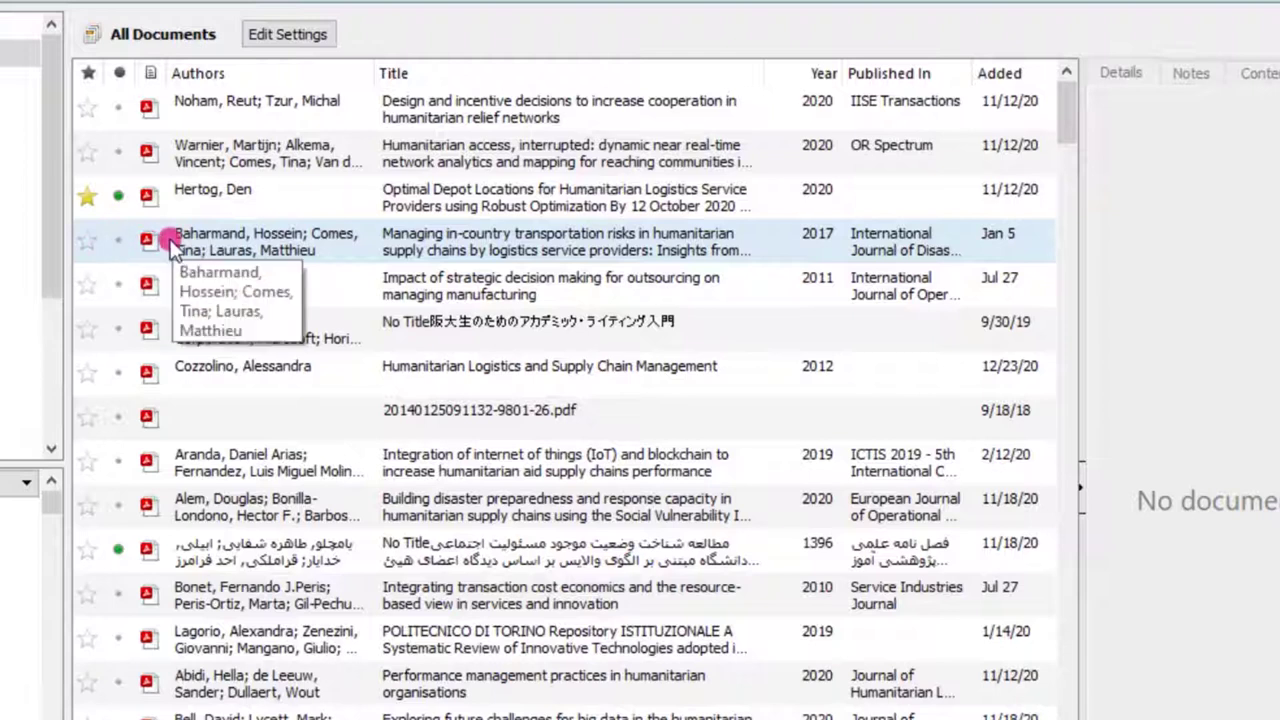
# Flag the 2017 Managing in-country transportation risks paper as Needs Review via Mark As
pyautogui.rightClick(214, 241)
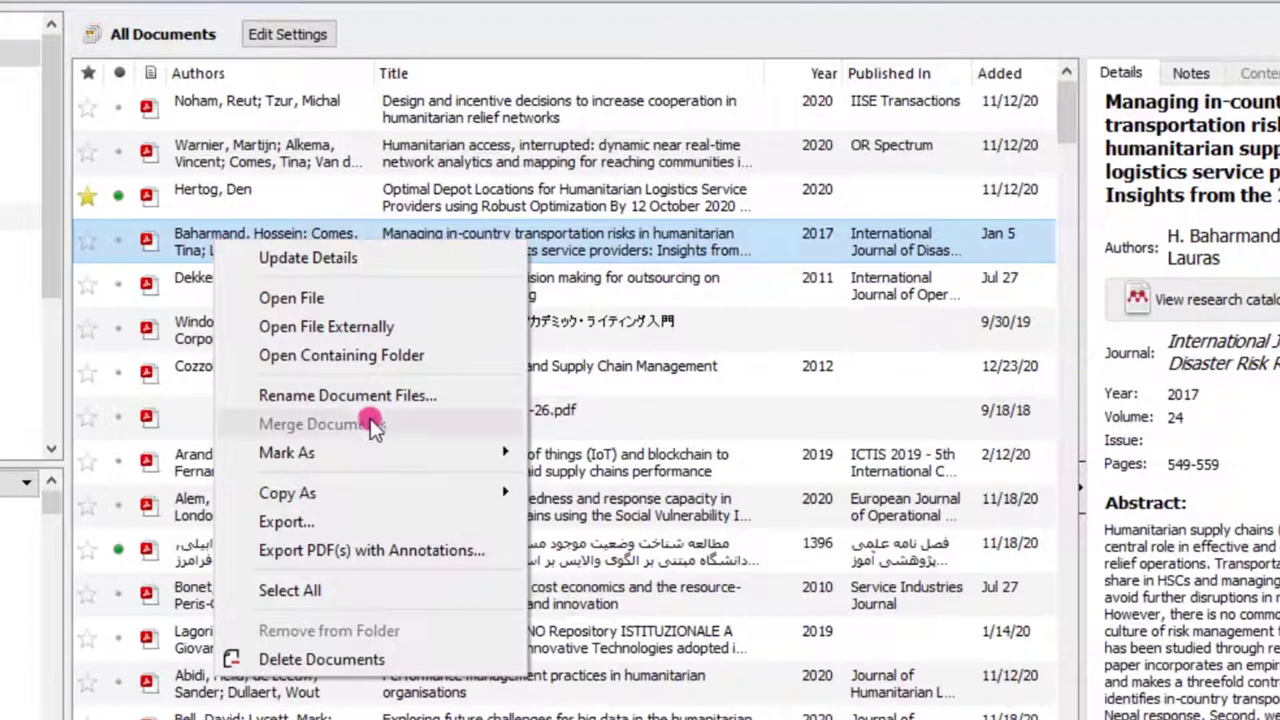
pyautogui.moveTo(380, 456)
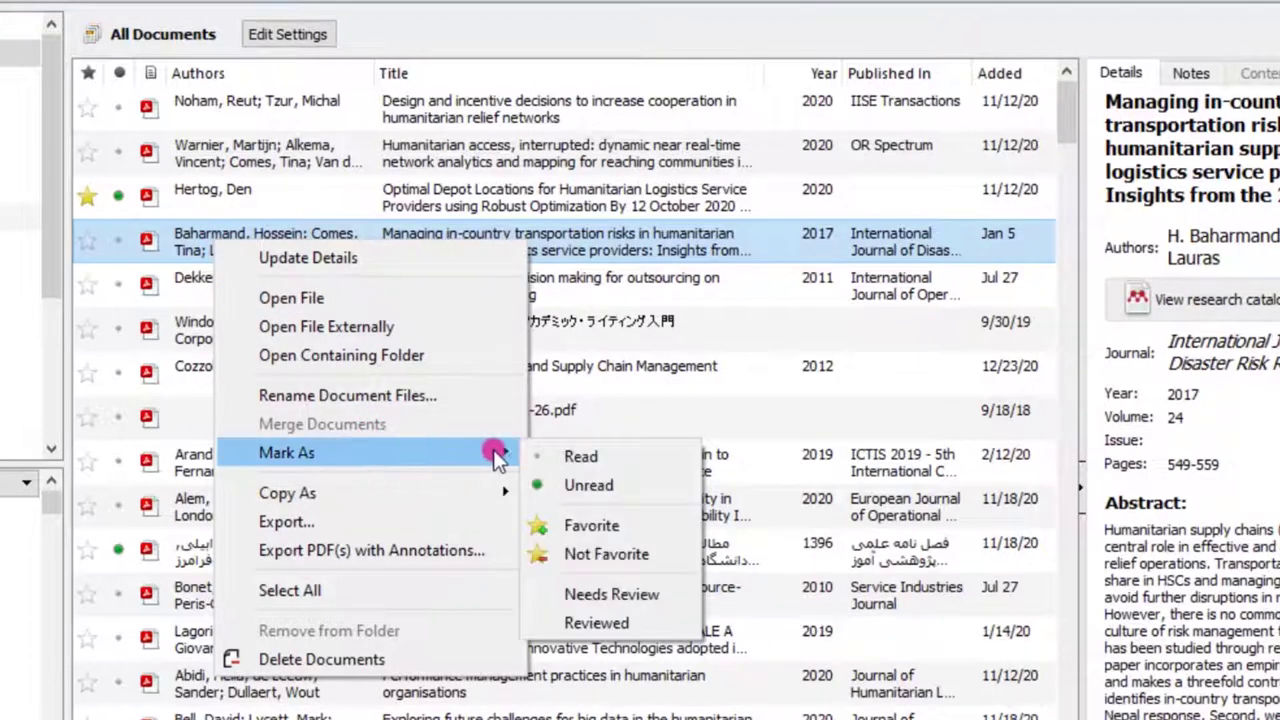
pyautogui.rightClick(206, 227)
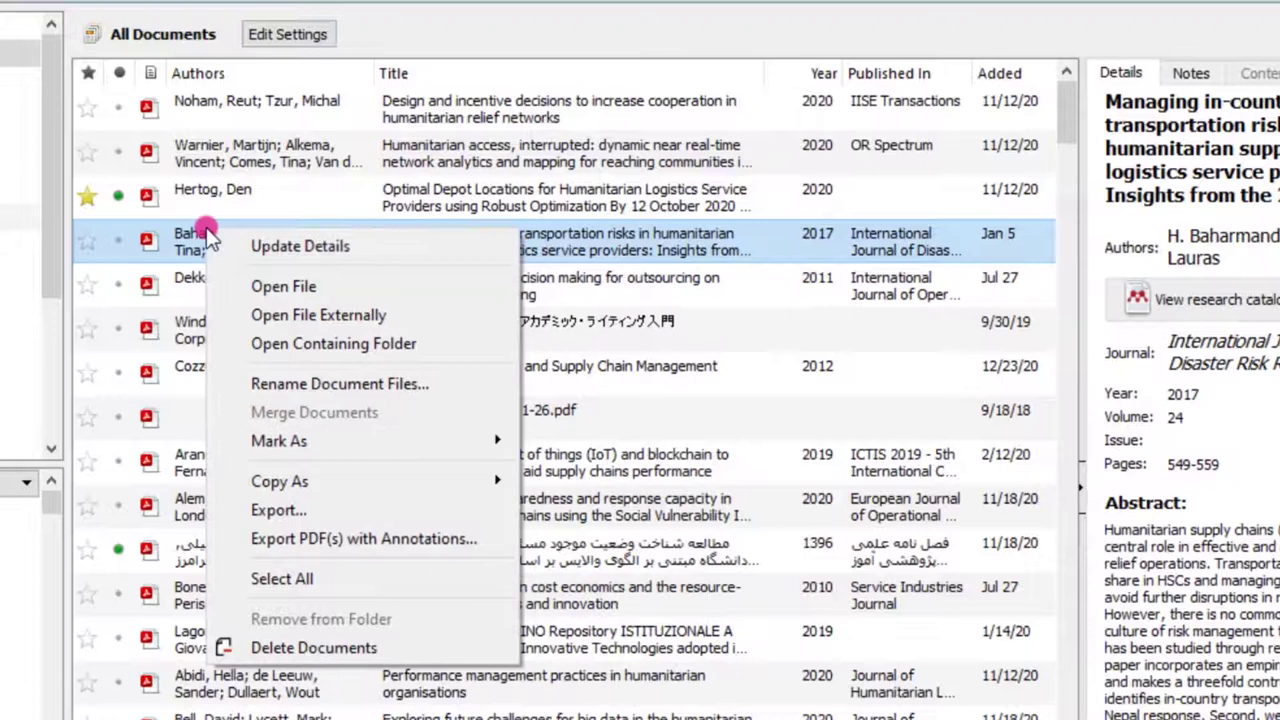
pyautogui.moveTo(441, 440)
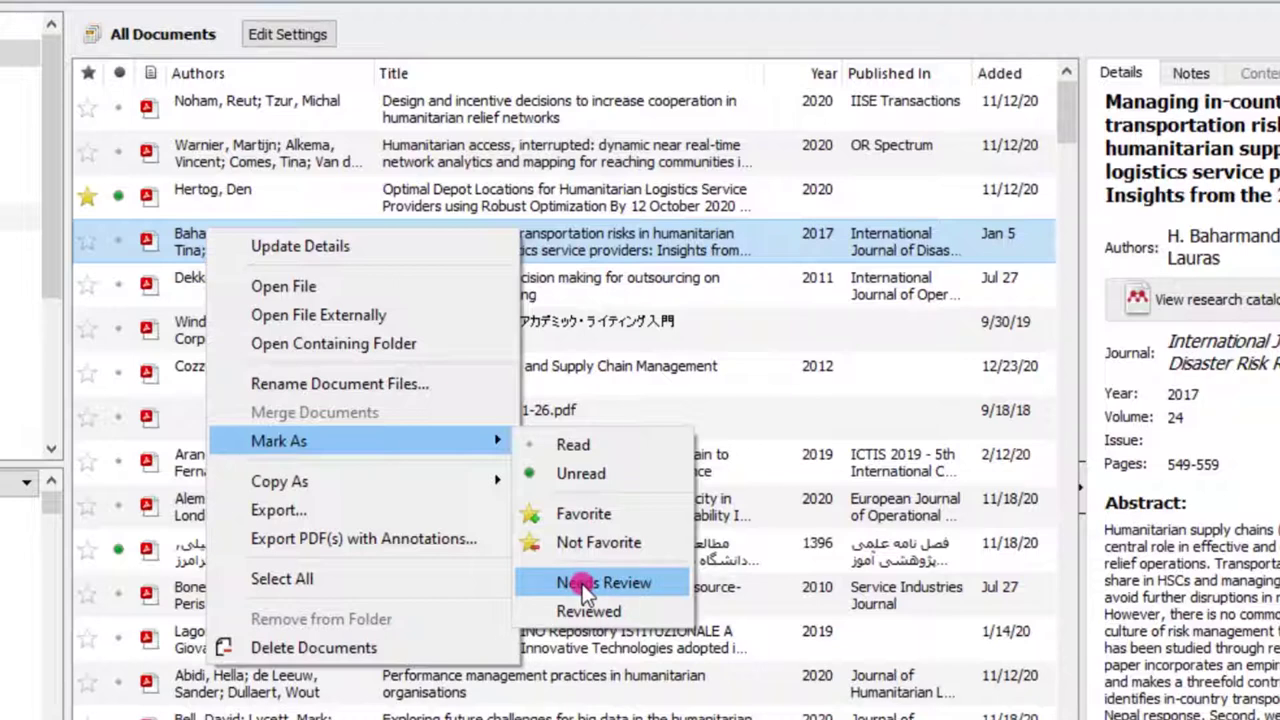
pyautogui.click(586, 584)
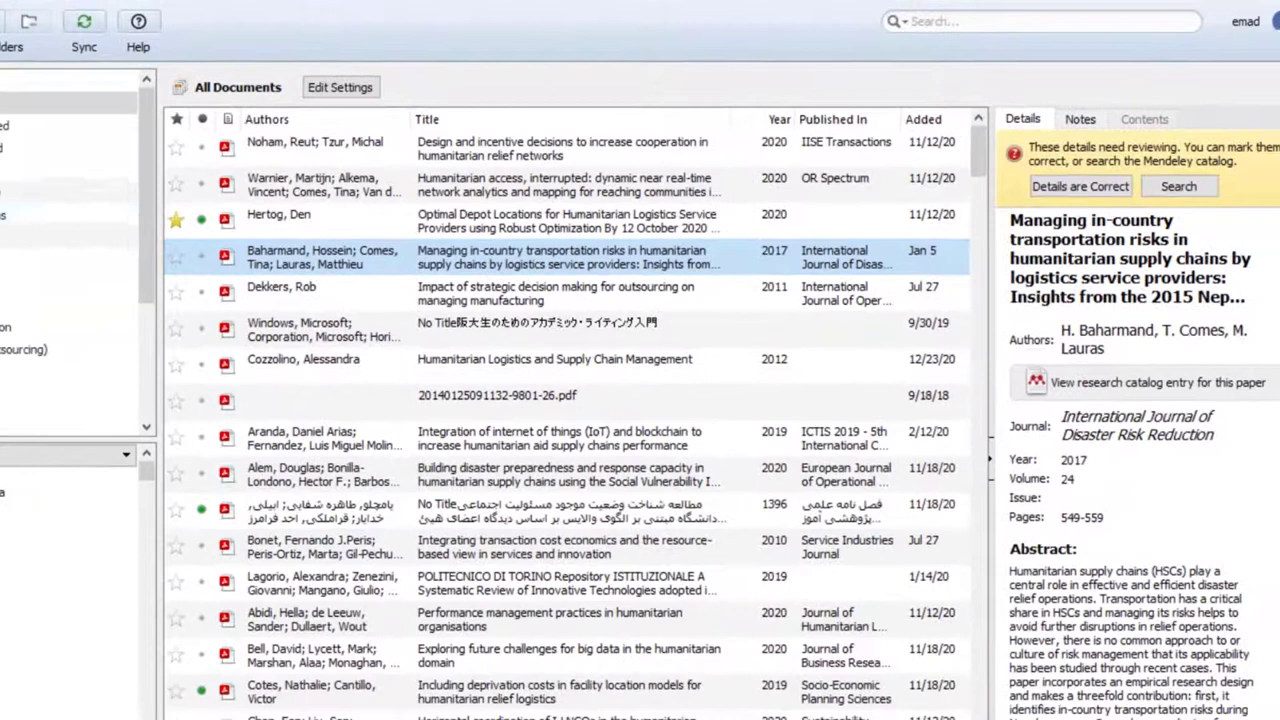
pyautogui.click(70, 213)
# Select a paper in the Needs Review list, then open the 3C folder
pyautogui.click(256, 250)
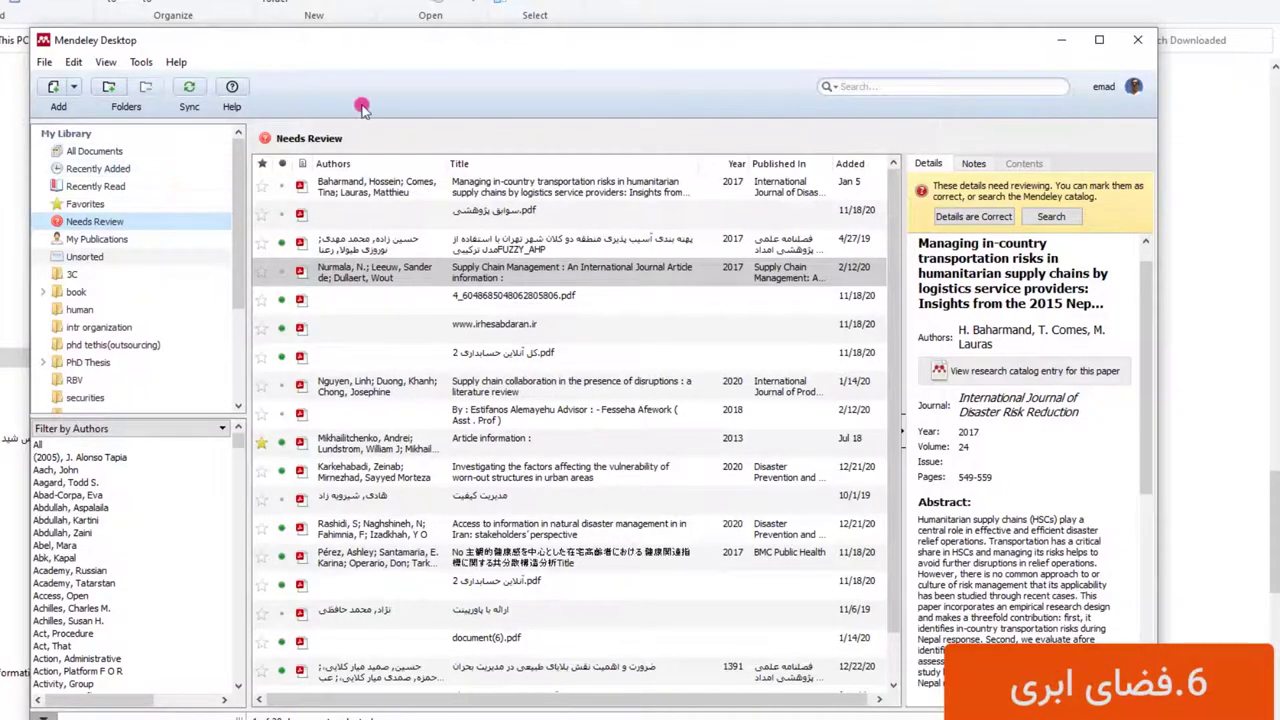
pyautogui.click(72, 274)
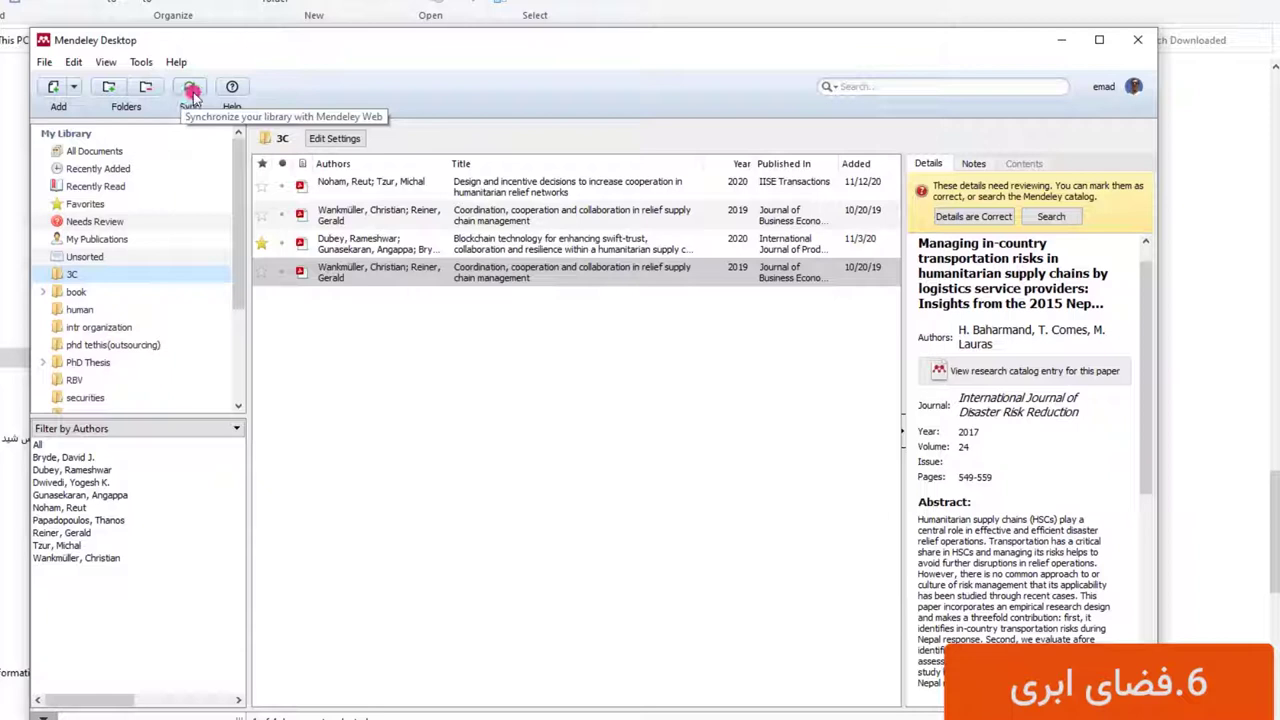
# Start syncing the library with Mendeley Web using the toolbar Sync button
pyautogui.click(191, 91)
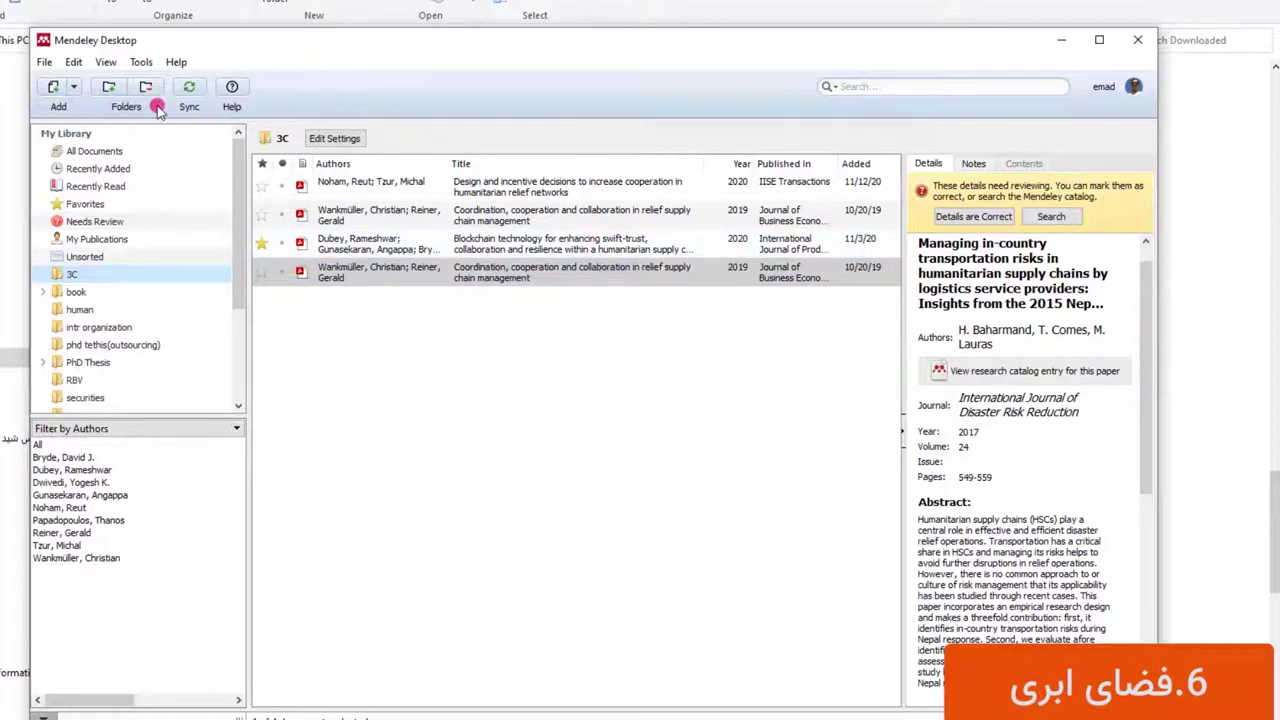
pyautogui.click(189, 88)
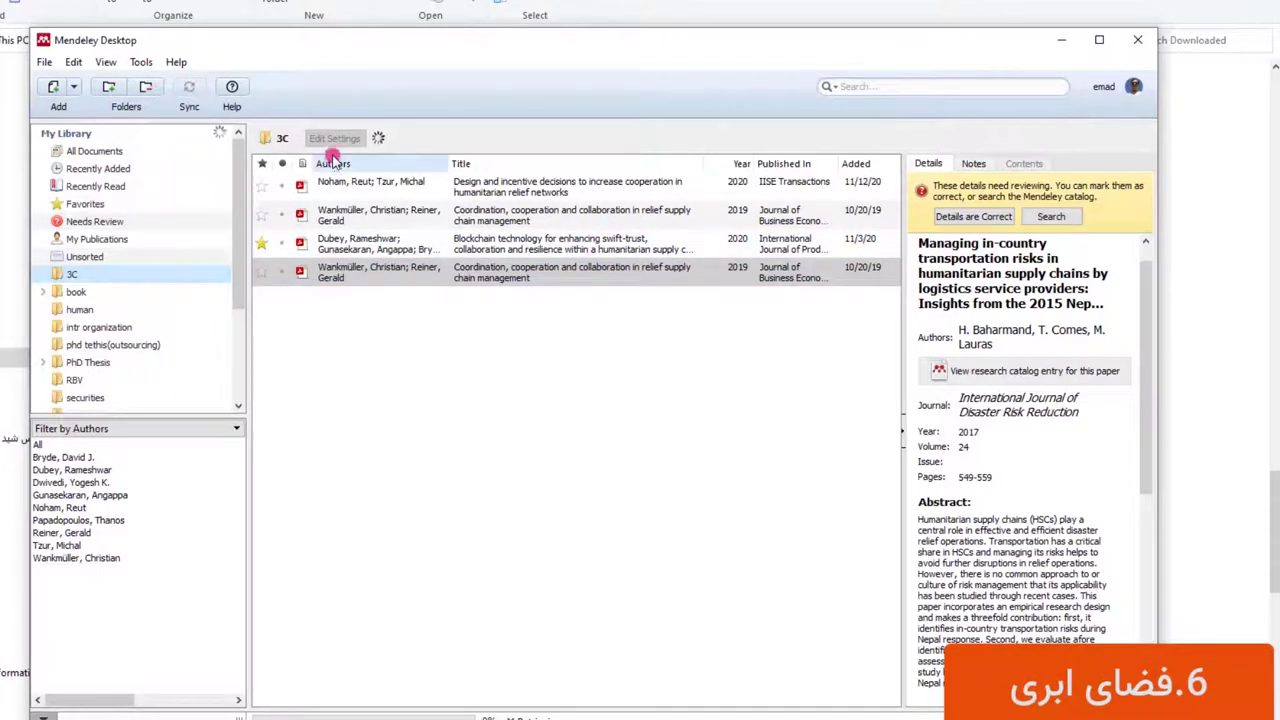